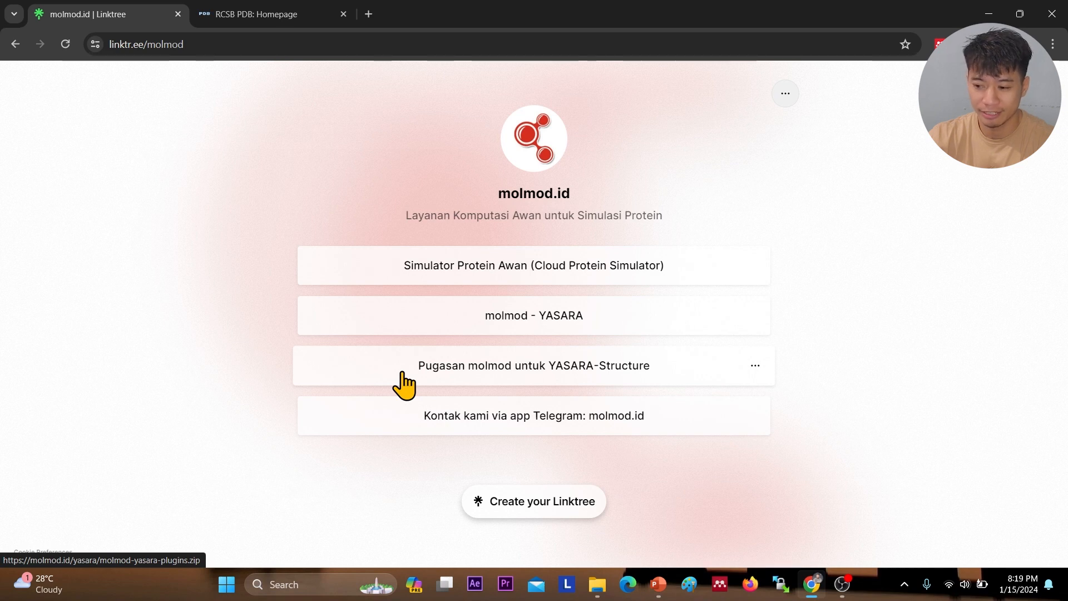
# Step: Download the molmod plugin archive for YASARA-Structure and move the zip file from Downloads into D:\chemsterlab
pyautogui.click(456, 379)
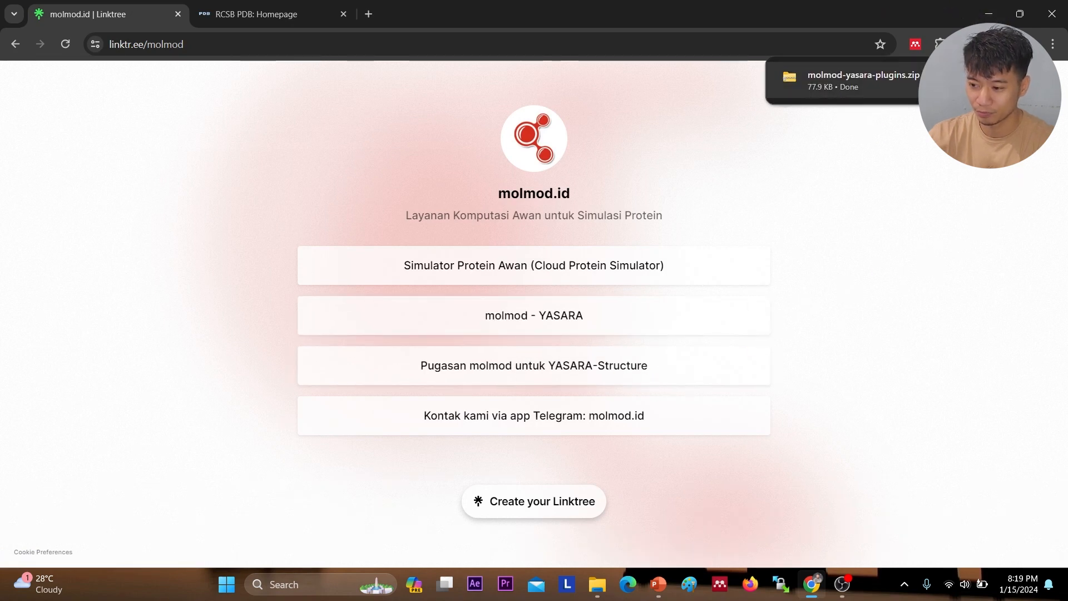
pyautogui.click(965, 81)
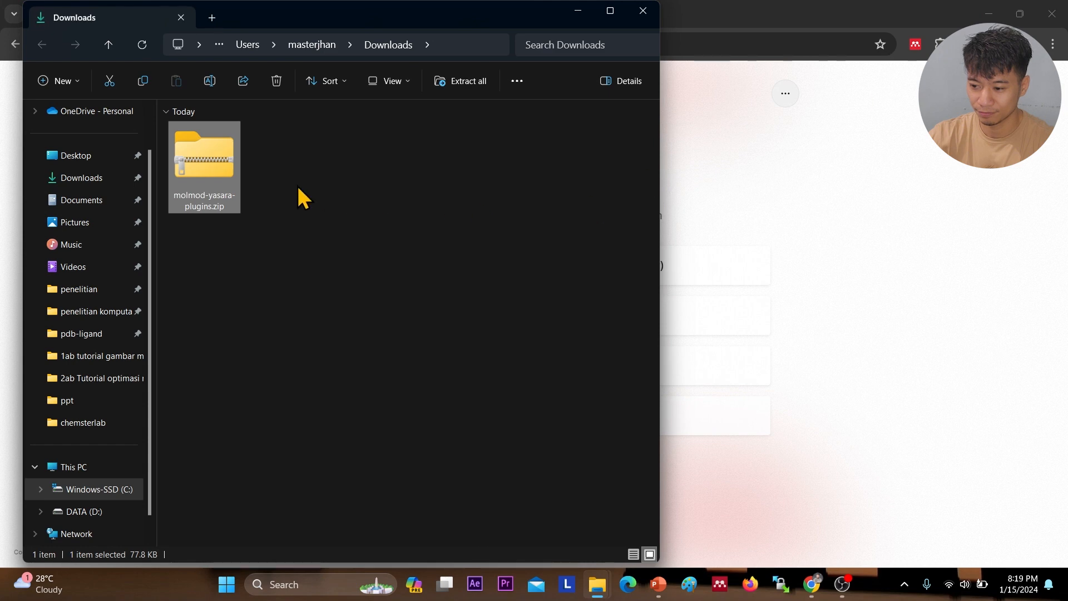
pyautogui.rightClick(224, 173)
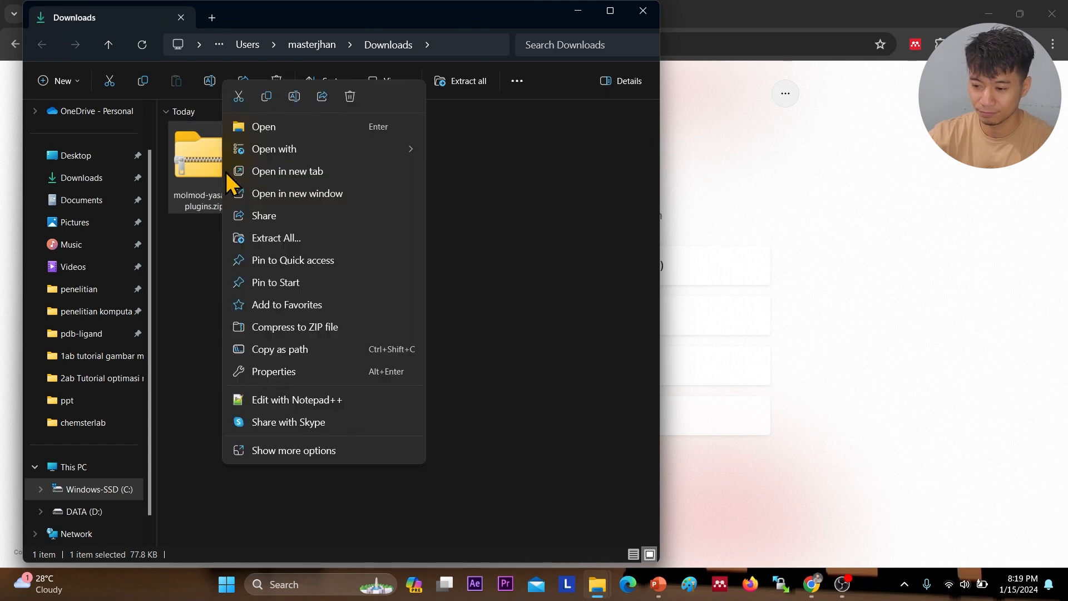
pyautogui.press('Escape')
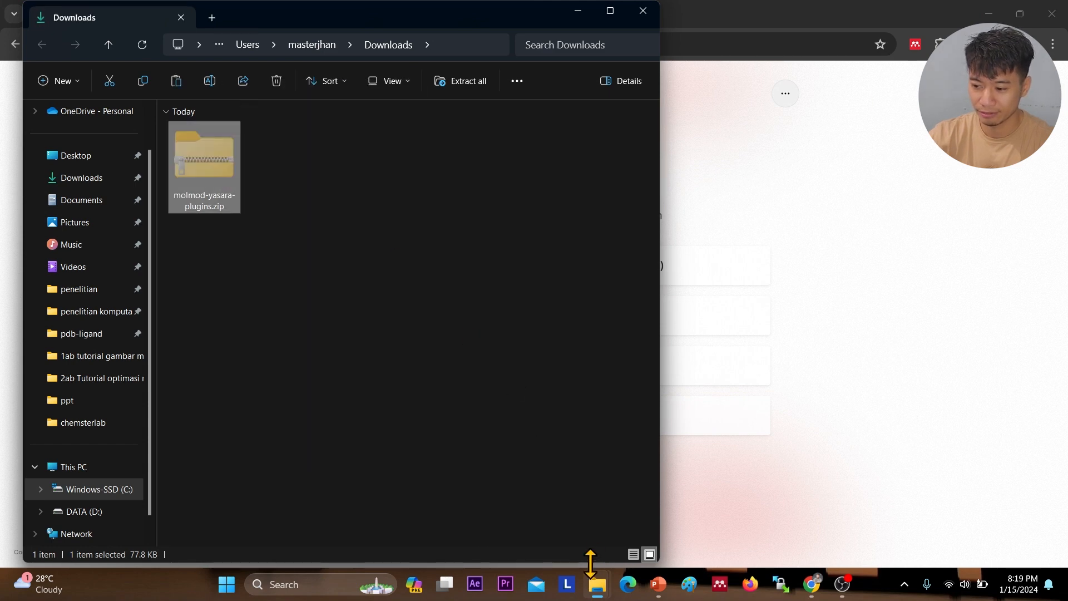
pyautogui.moveTo(595, 591)
pyautogui.click(533, 529)
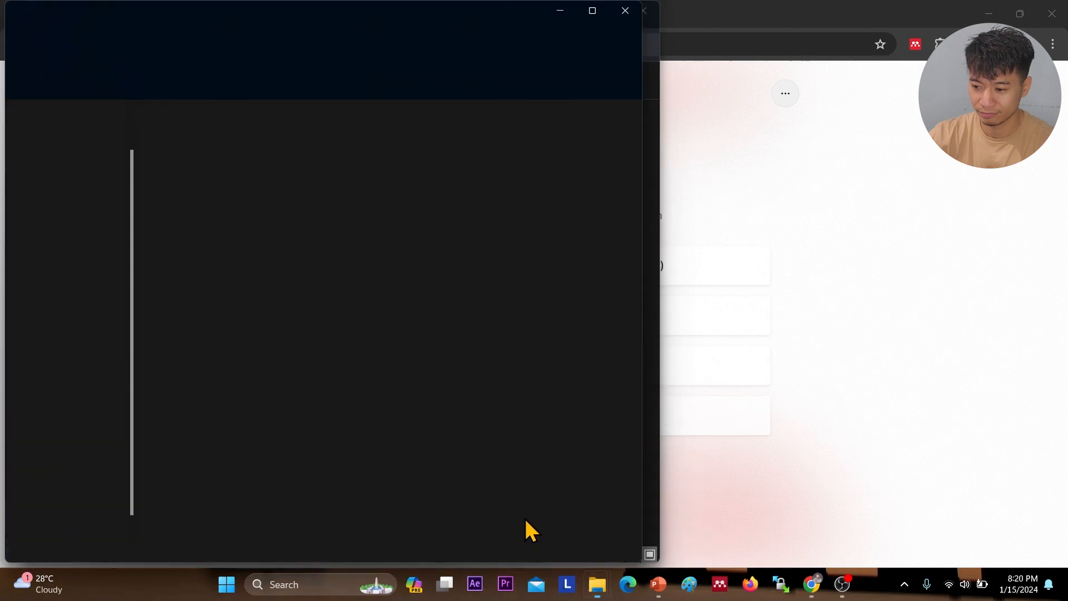
pyautogui.rightClick(258, 220)
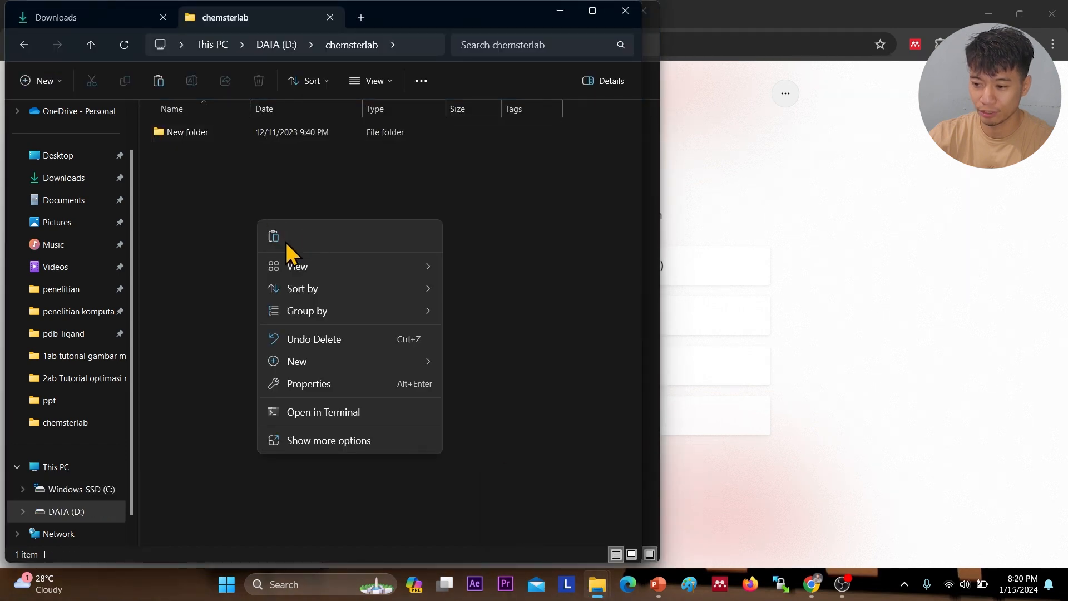
pyautogui.click(273, 236)
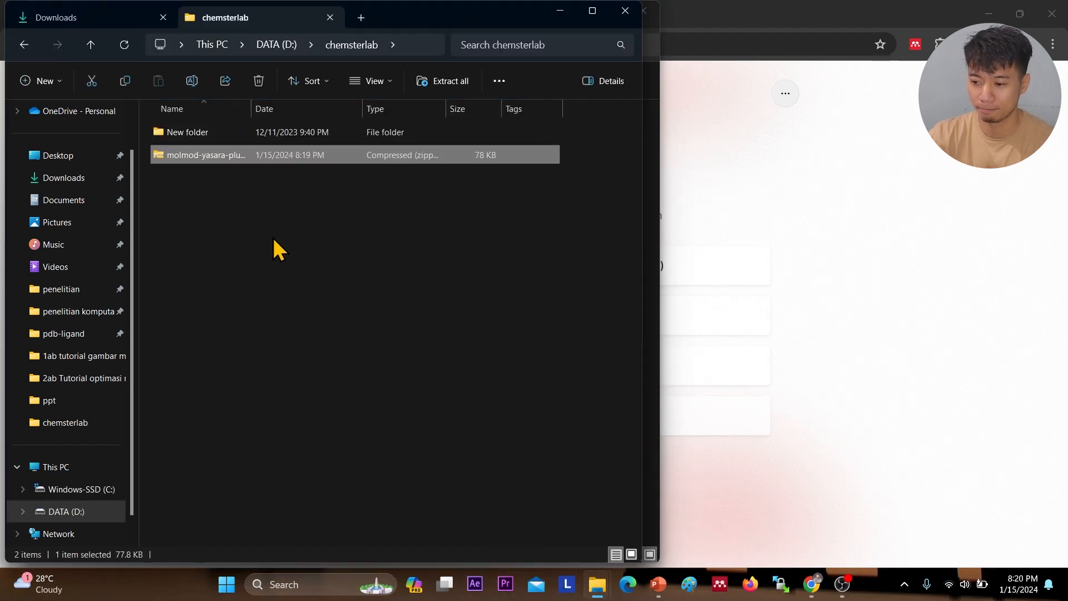
# Step: Extract the molmod-yasara-plugins archive into D:\chemsterlab\molmod-yasara-plugins
pyautogui.rightClick(199, 154)
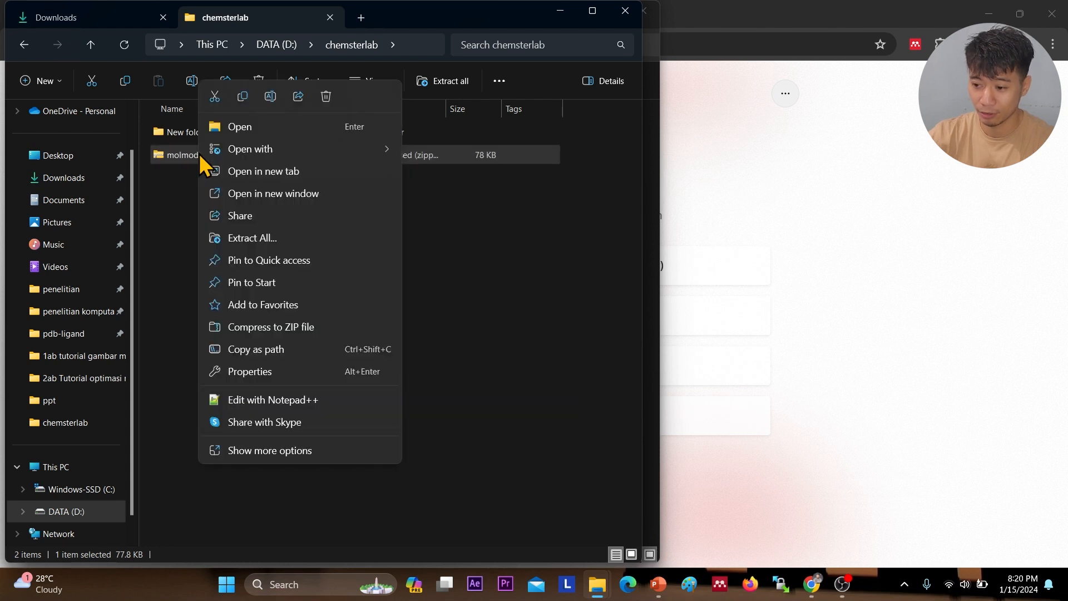
pyautogui.click(254, 238)
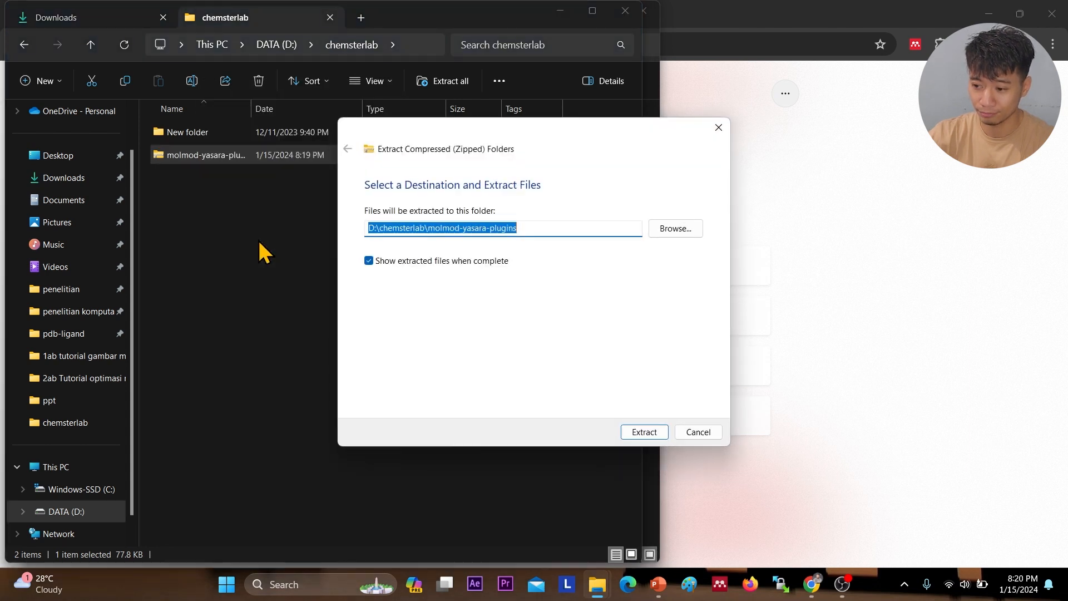
pyautogui.click(640, 435)
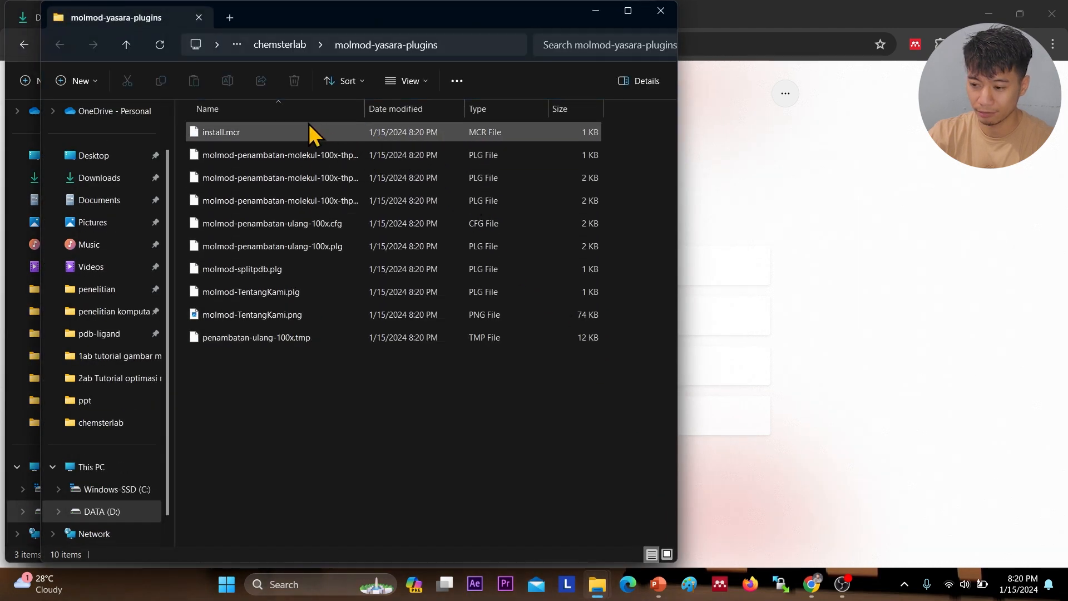
# Step: Copy the path of the extracted molmod-yasara-plugins folder that contains install.mcr
pyautogui.click(293, 130)
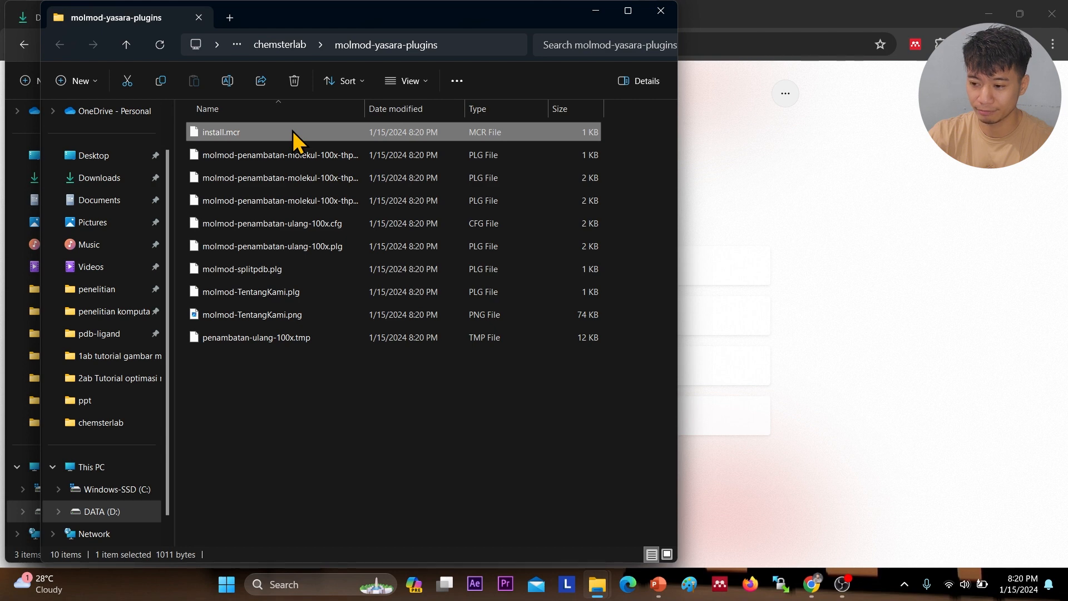
pyautogui.click(468, 49)
pyautogui.hotkey('ctrl', 'c')
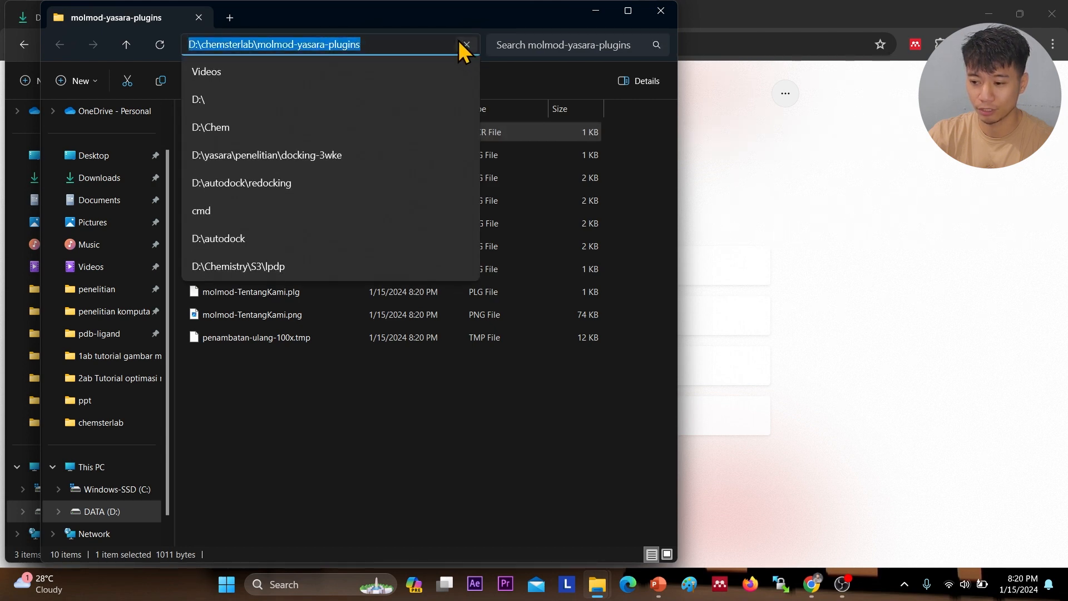
# Step: Launch YASARA from the desktop and change its working directory to D:\chemsterlab\molmod-yasara-plugins with the CD command
pyautogui.click(596, 11)
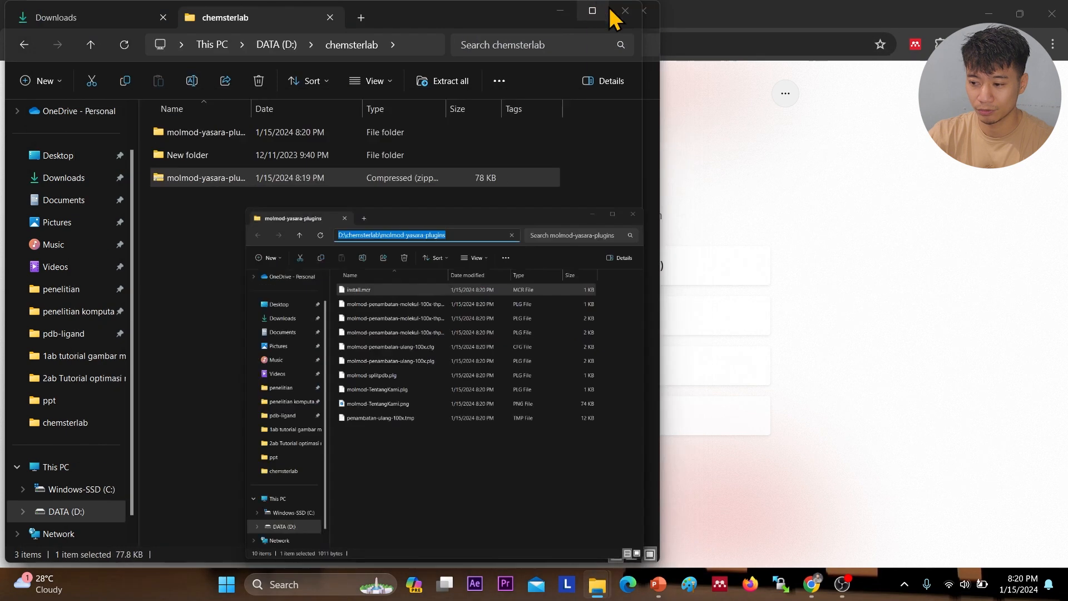
pyautogui.click(560, 11)
pyautogui.click(576, 11)
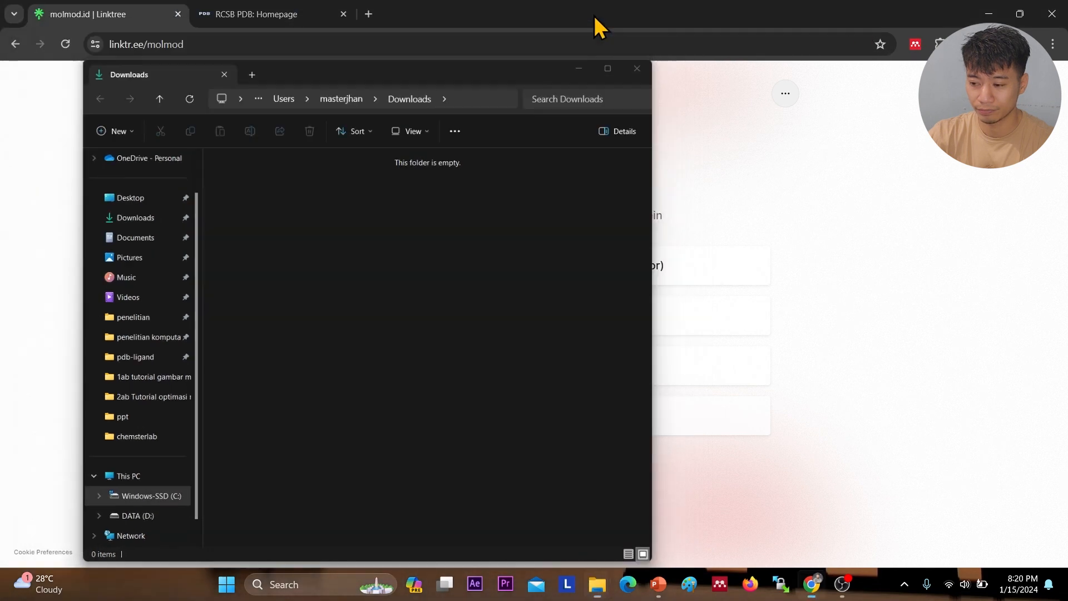
pyautogui.click(988, 14)
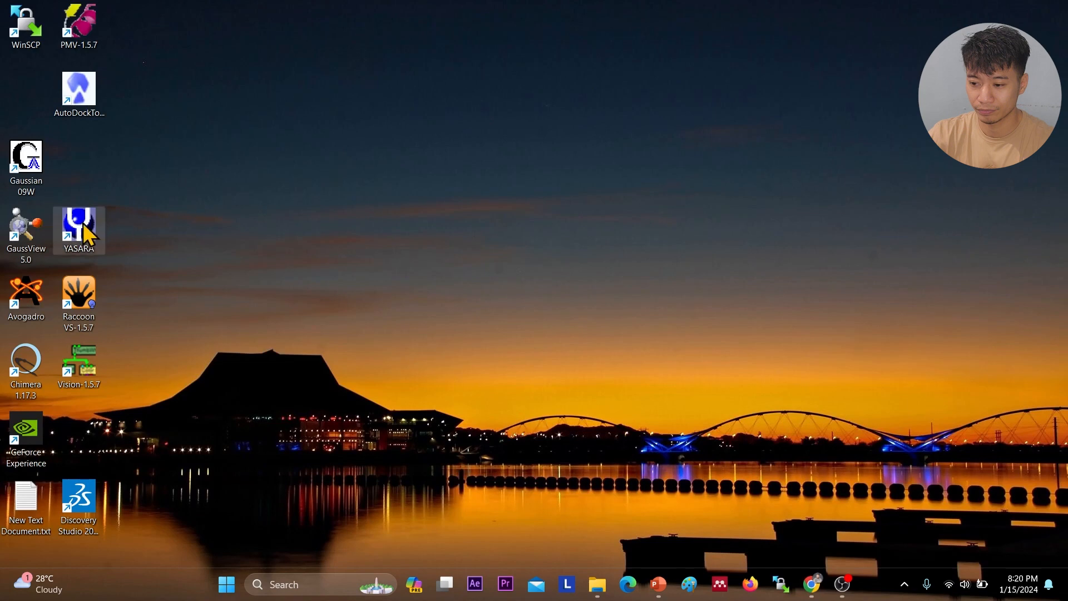
pyautogui.doubleClick(82, 227)
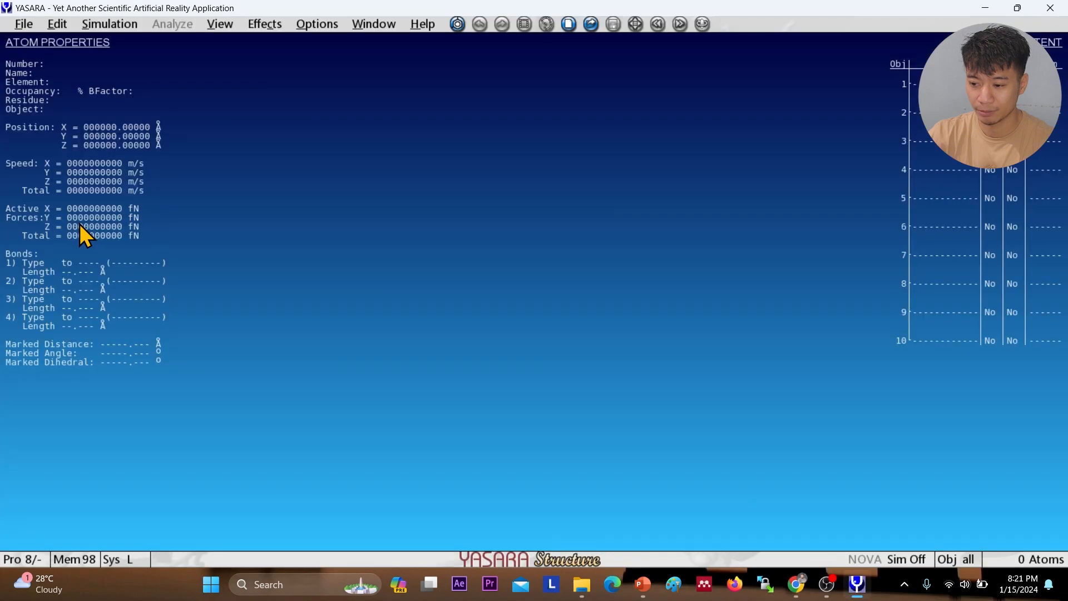
pyautogui.write('CD')
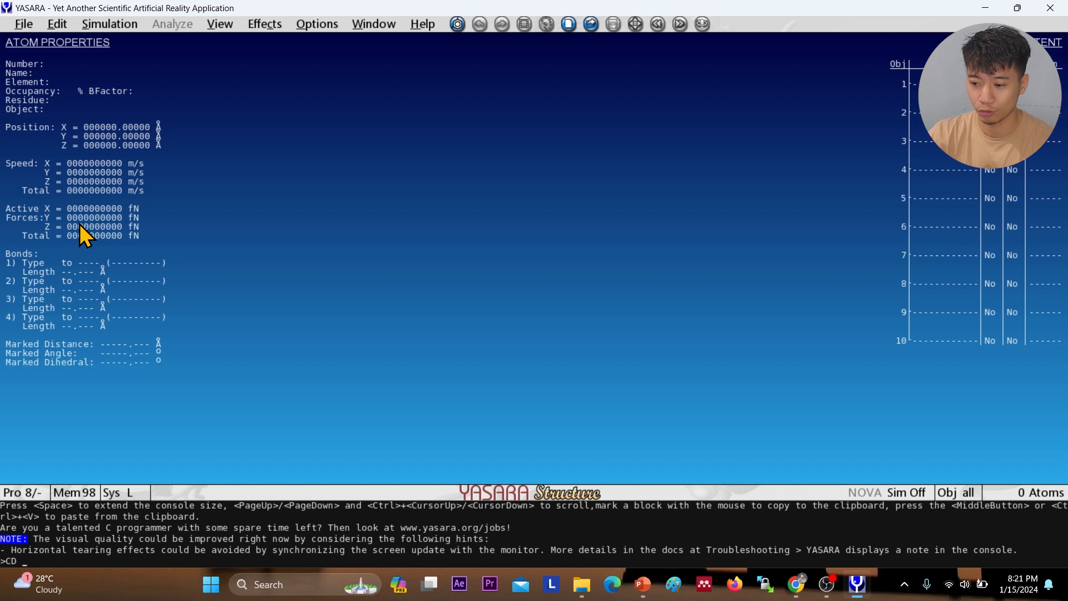
pyautogui.hotkey('ctrl', 'v')
pyautogui.press('Return')
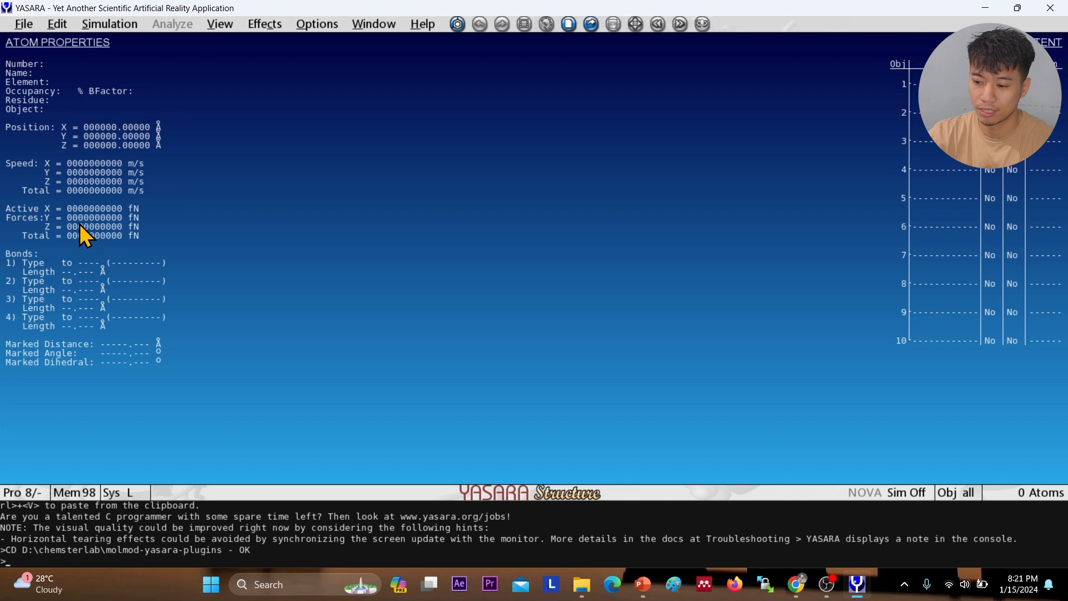
# Step: Play the install.mcr macro in YASARA and check the molmod plugin options
pyautogui.click(332, 25)
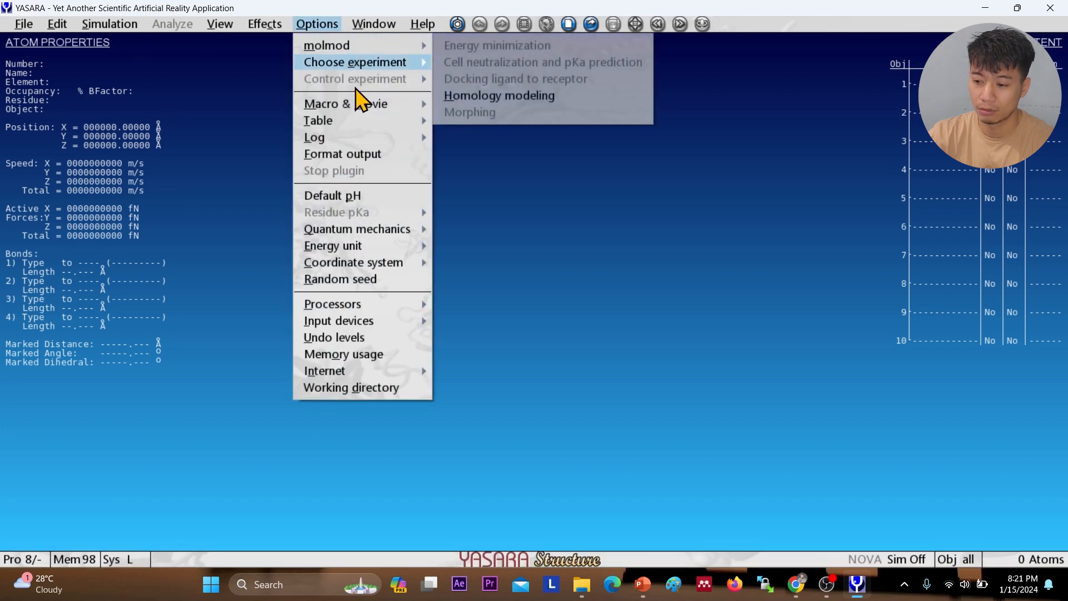
pyautogui.moveTo(361, 102)
pyautogui.click(473, 105)
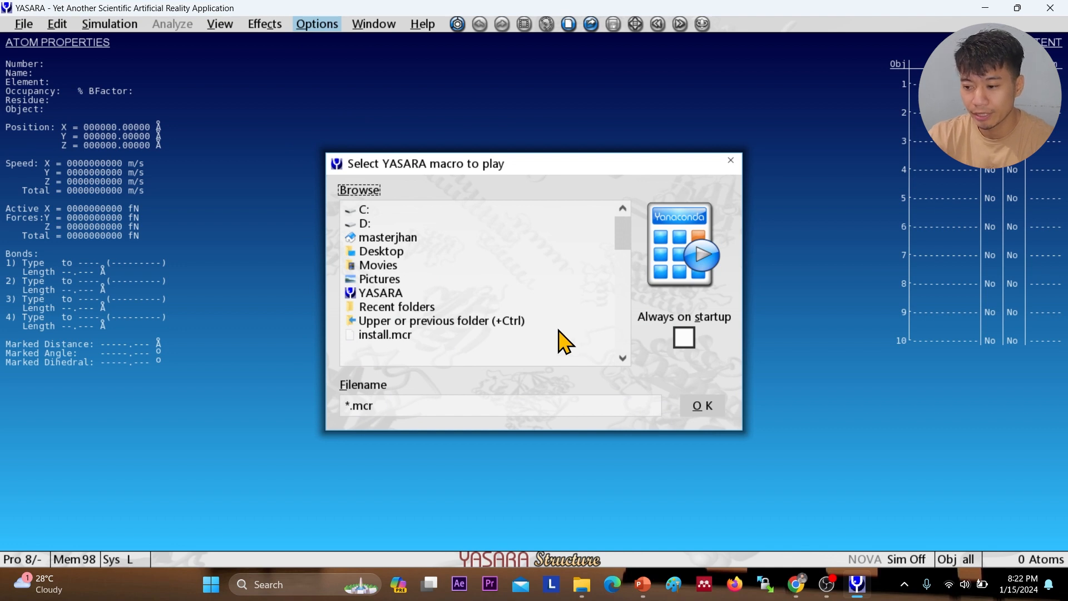
pyautogui.click(400, 337)
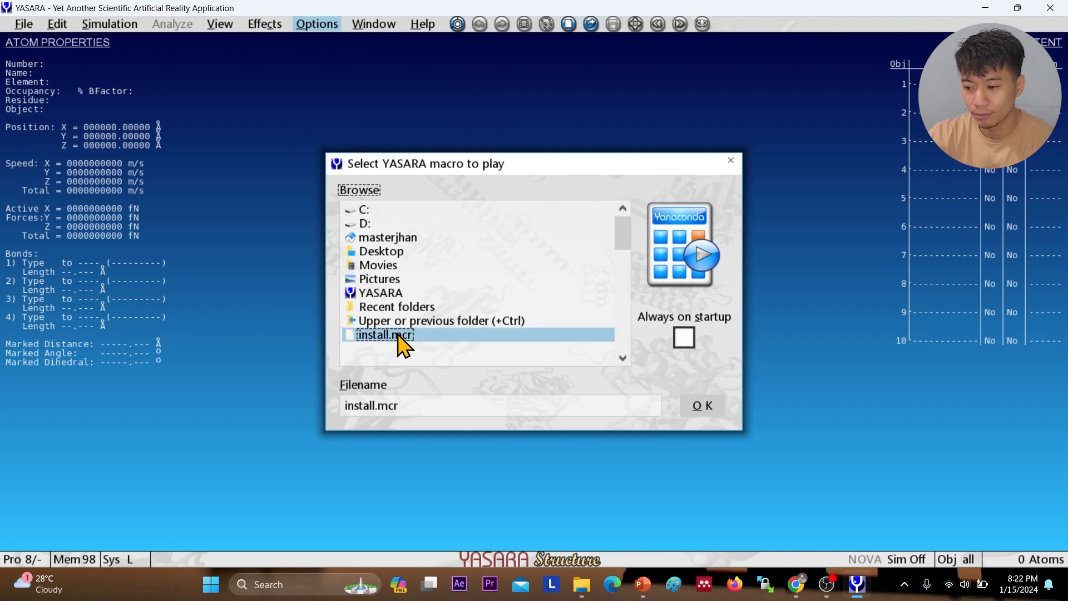
pyautogui.click(703, 405)
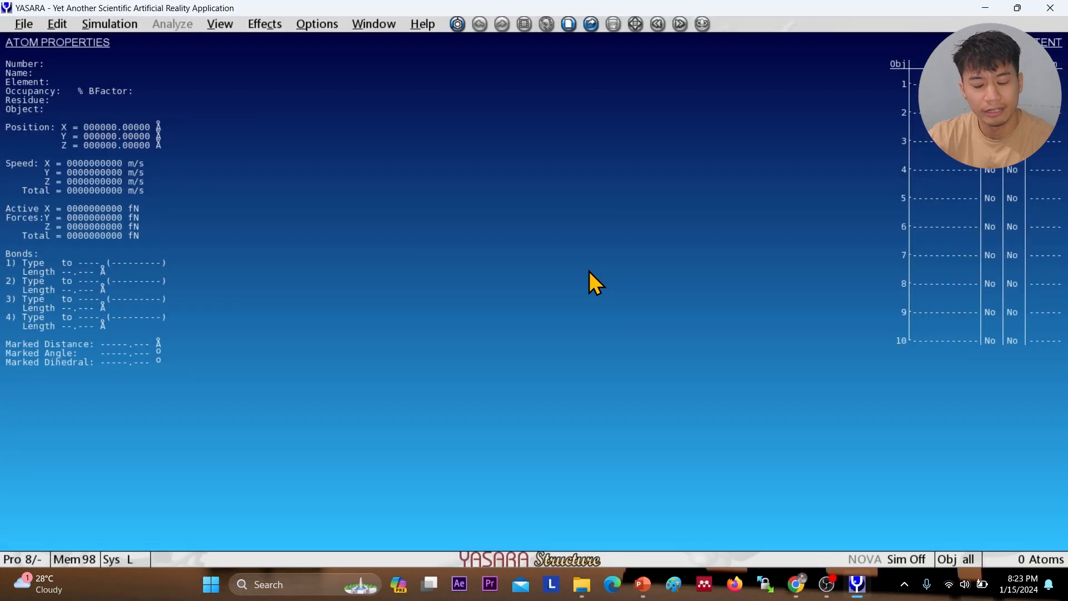
pyautogui.click(328, 24)
pyautogui.moveTo(337, 47)
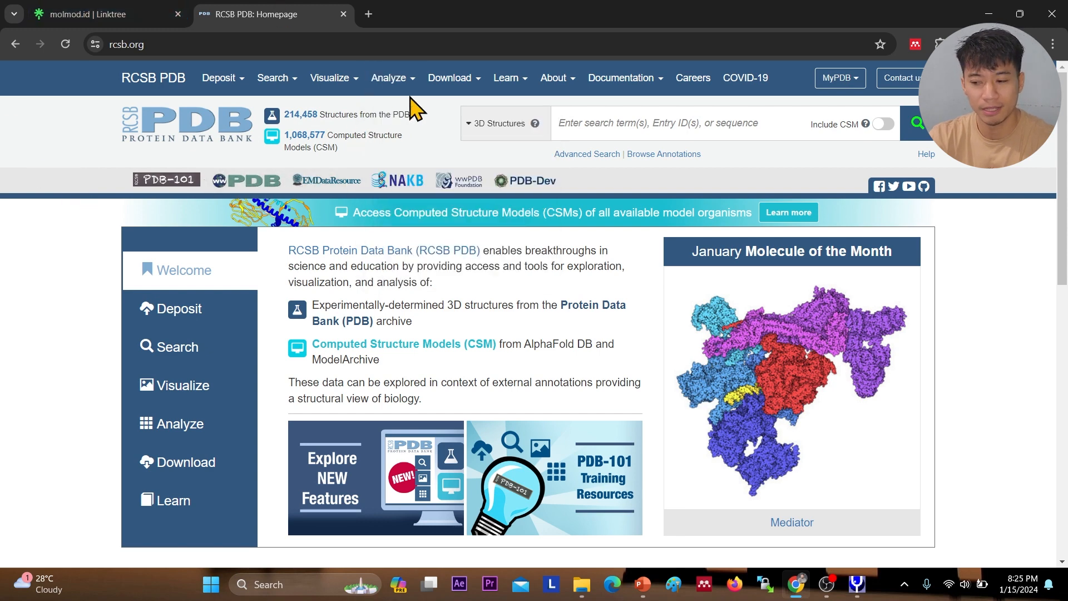
# Step: Switch to the RCSB PDB website in the browser and look up the structure entry 5kir
pyautogui.write('5kir')
pyautogui.press('Return')
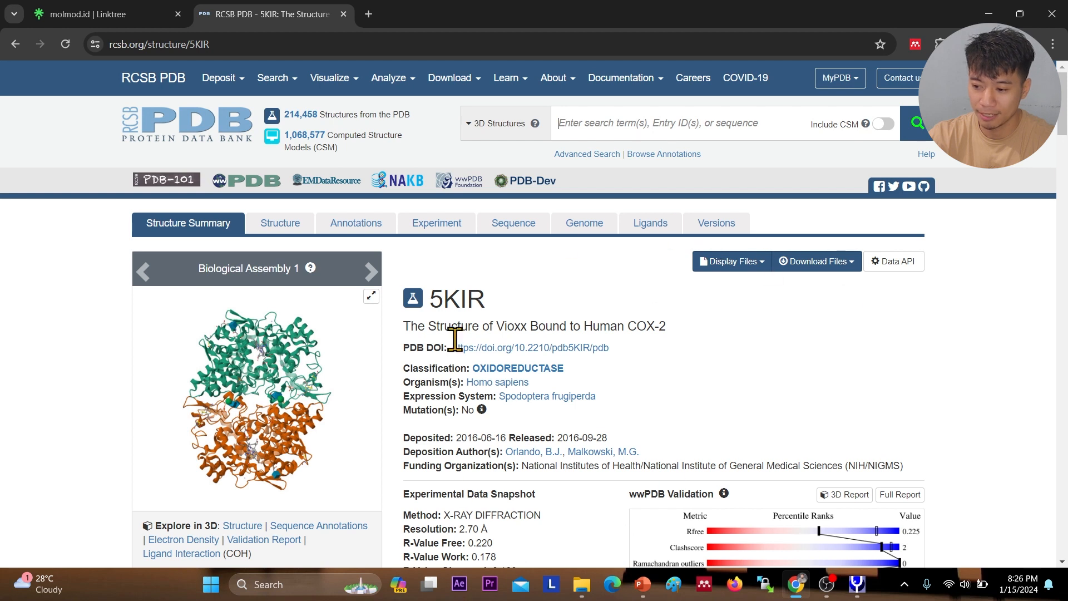
# Step: Examine the 5KIR entry's DOI, primary literature title and list of bound ligands
pyautogui.moveTo(618, 347); pyautogui.dragTo(400, 349)
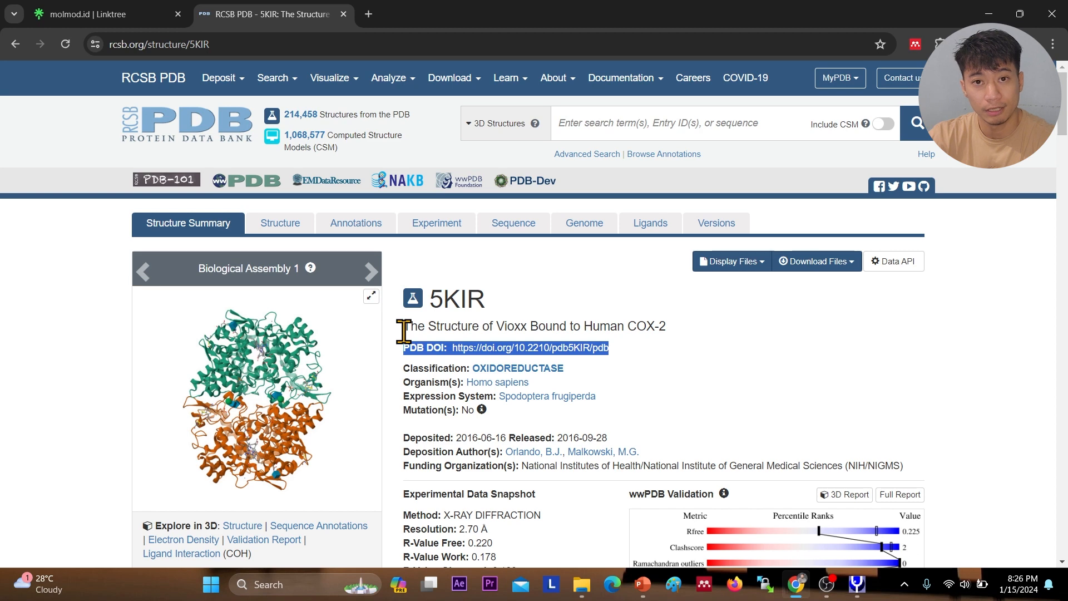
pyautogui.scroll(-9, 441, 305)
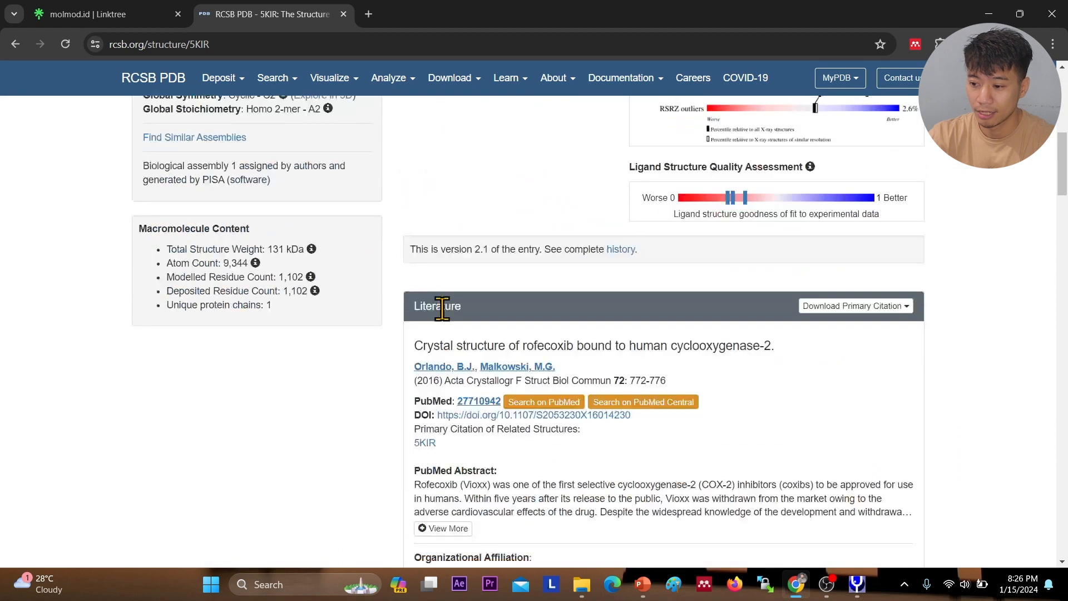
pyautogui.scroll(-1, 441, 306)
pyautogui.moveTo(781, 280); pyautogui.dragTo(415, 274)
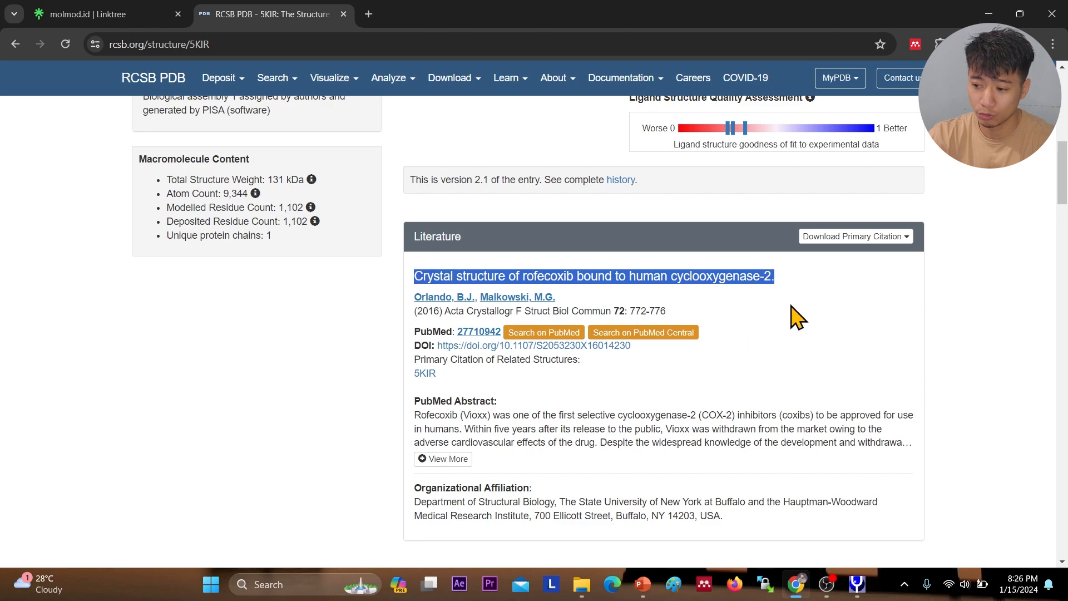
pyautogui.scroll(-12, 195, 349)
pyautogui.scroll(-15, 195, 348)
pyautogui.scroll(4, 195, 350)
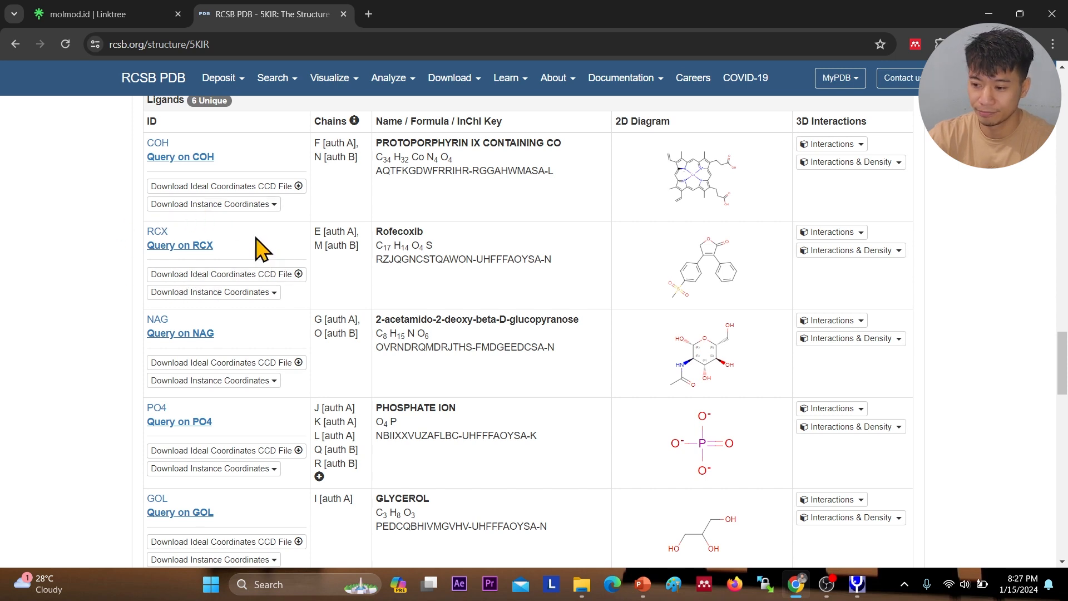
pyautogui.scroll(20, 124, 278)
pyautogui.scroll(10, 155, 250)
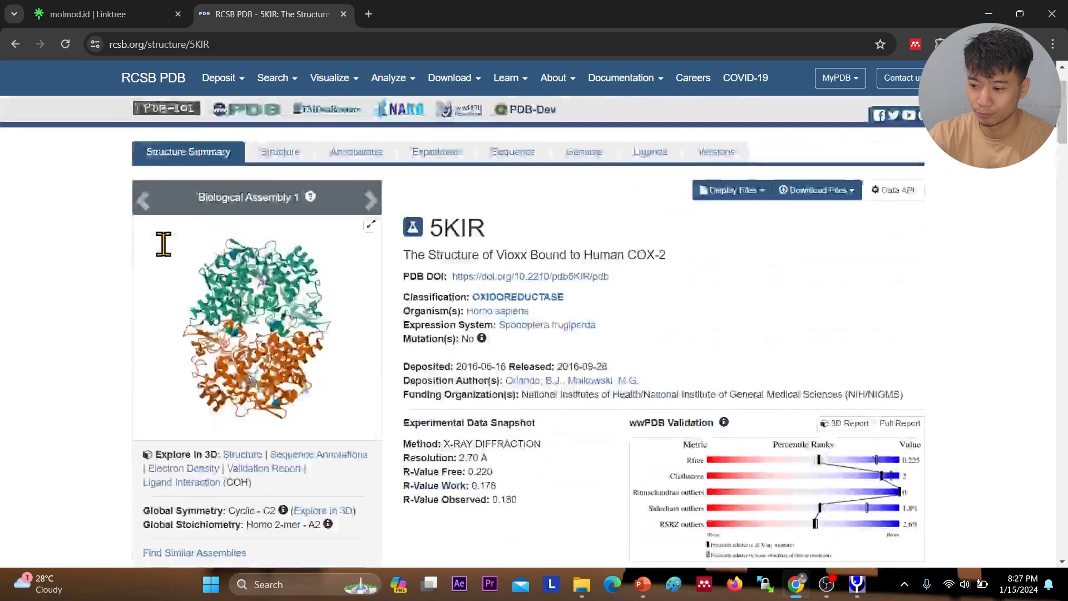
# Step: Download the 5KIR structure in PDB Format and move 5kir.pdb from Downloads into D:\chemsterlab
pyautogui.click(834, 273)
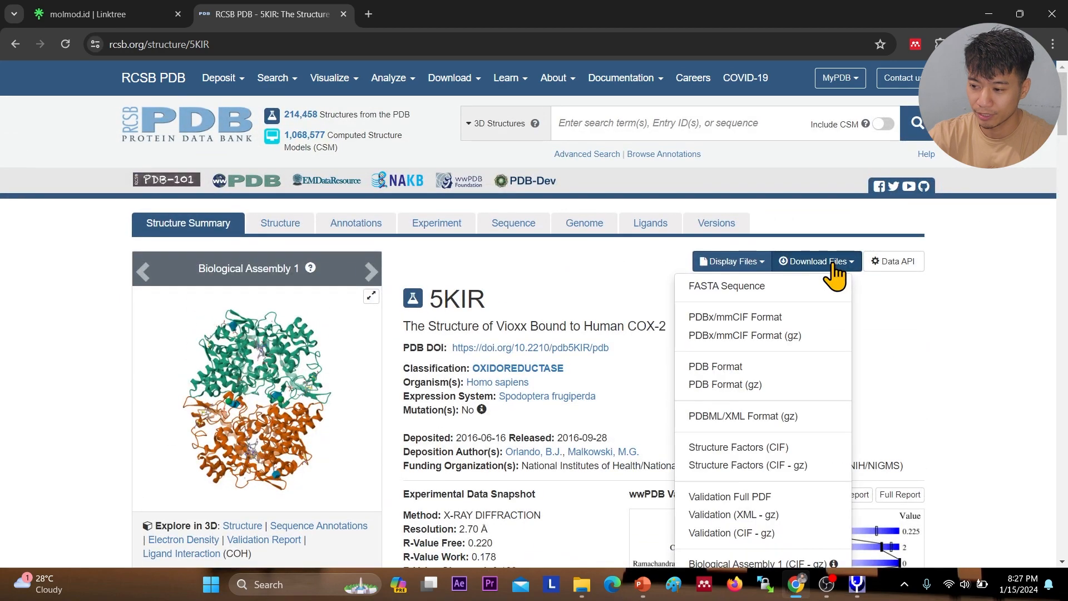
pyautogui.click(748, 368)
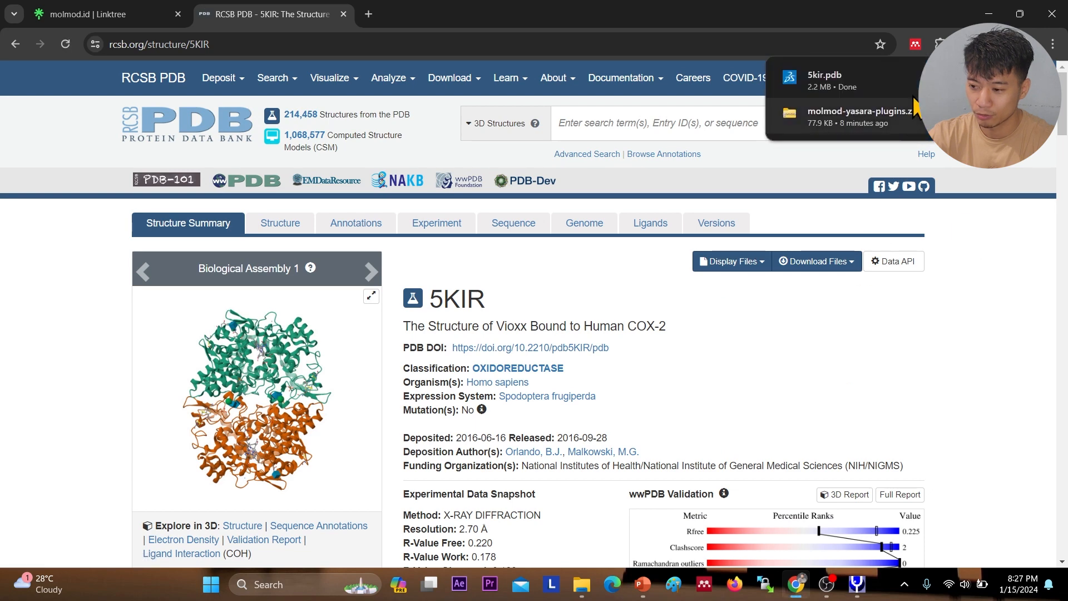
pyautogui.click(993, 82)
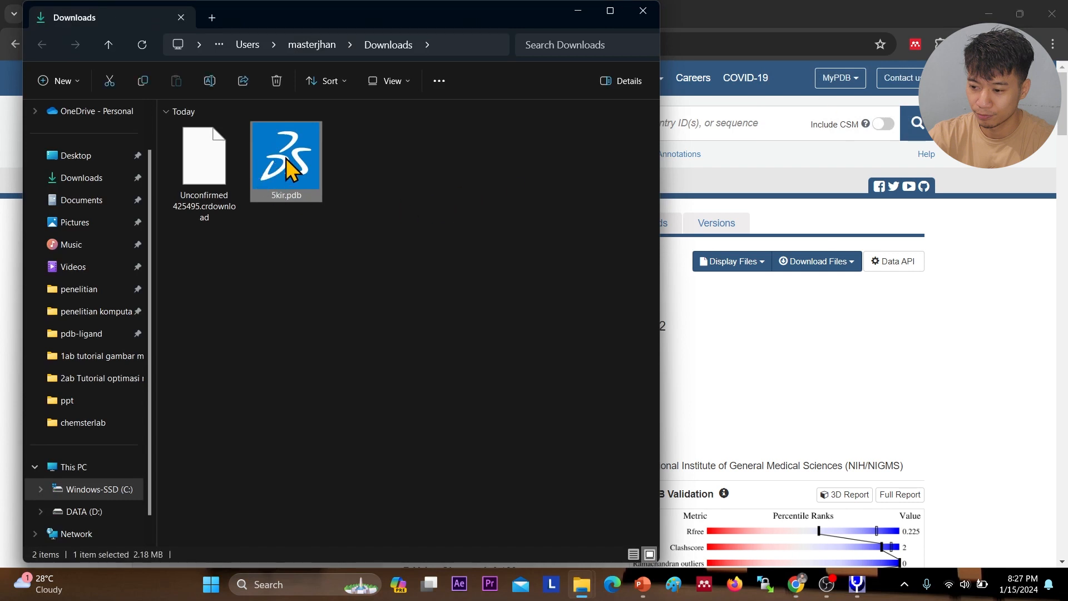
pyautogui.rightClick(286, 167)
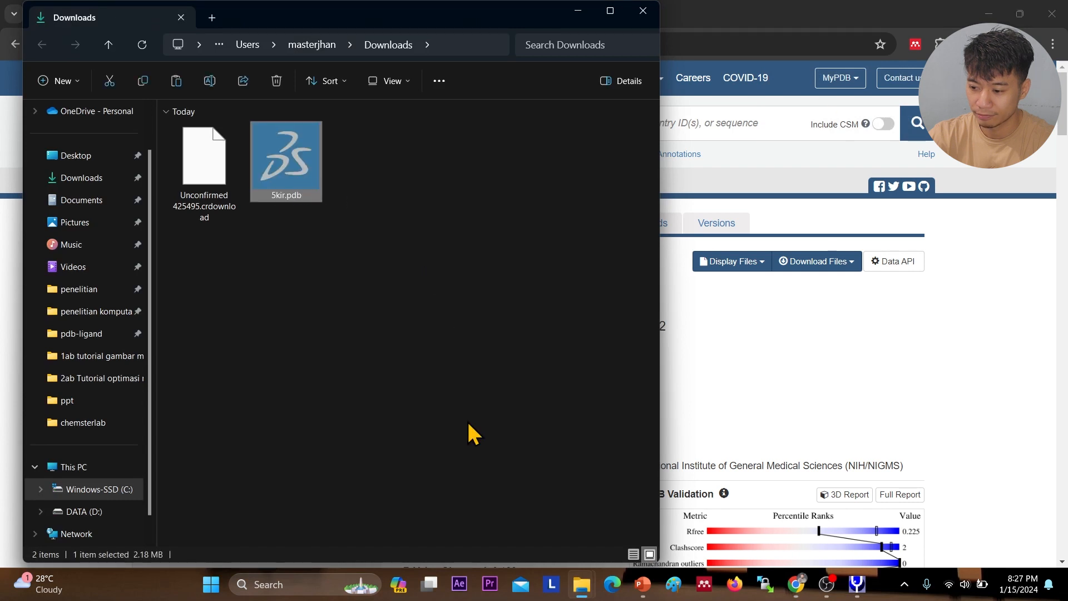
pyautogui.moveTo(581, 581)
pyautogui.click(489, 525)
pyautogui.rightClick(276, 262)
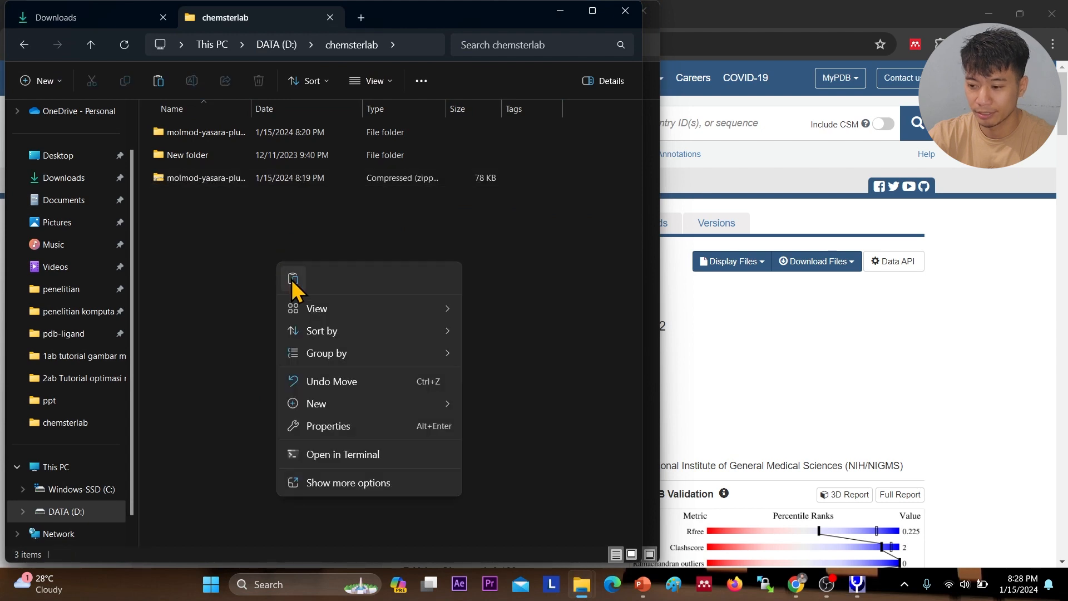
pyautogui.click(292, 279)
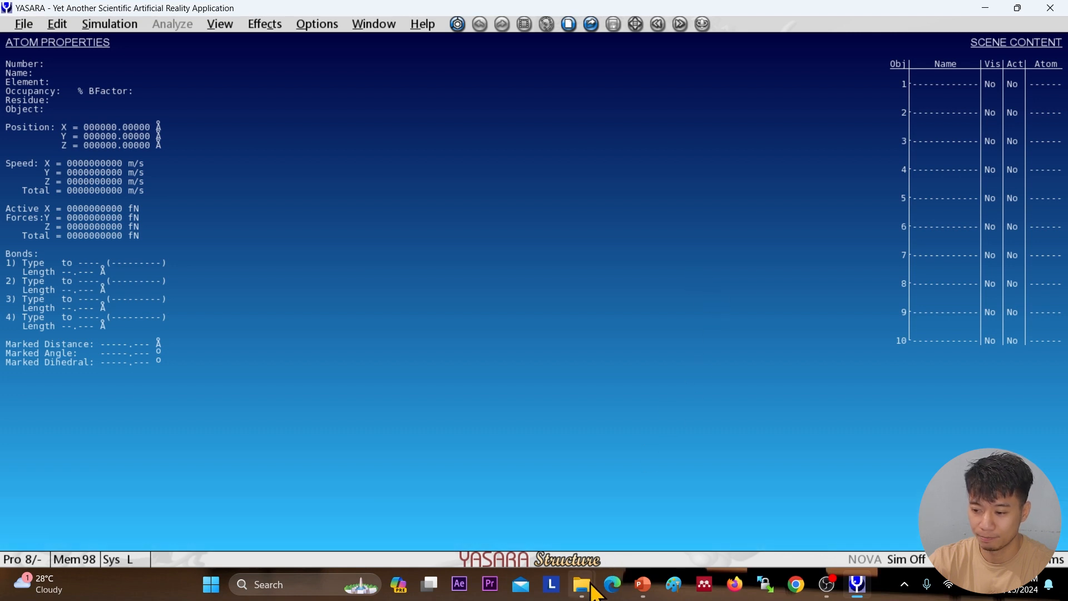
# Step: Load 5kir.pdb from the chemsterlab folder into the YASARA scene and fit the structure in view
pyautogui.moveTo(582, 584)
pyautogui.click(506, 521)
pyautogui.moveTo(223, 195); pyautogui.dragTo(716, 272)
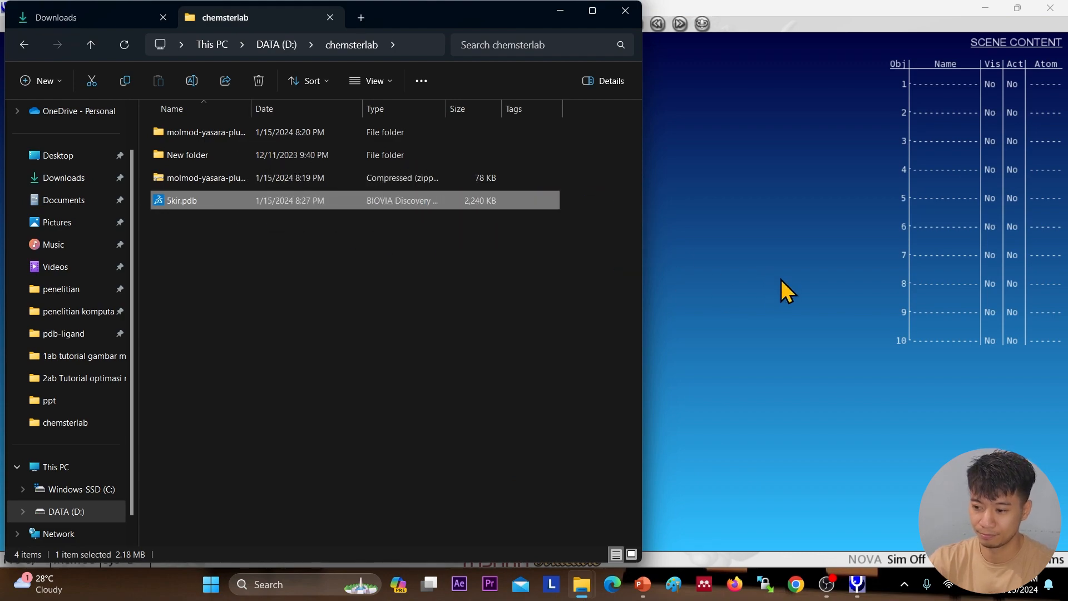
pyautogui.click(752, 313)
pyautogui.moveTo(752, 313); pyautogui.dragTo(653, 75)
pyautogui.scroll(-5, 639, 210)
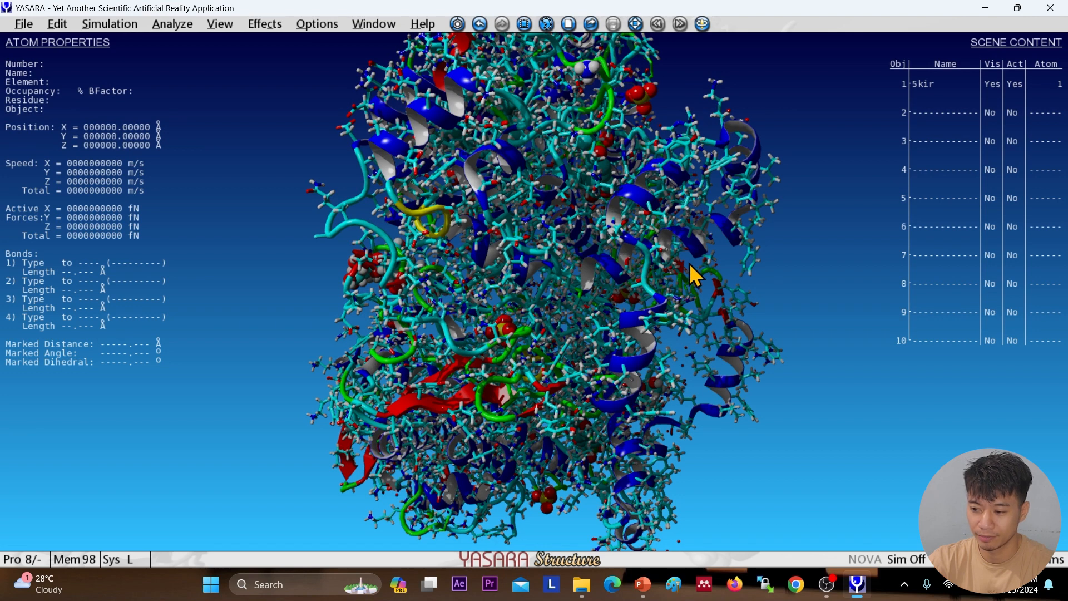
# Step: Delete all water molecules from the 5kir structure
pyautogui.click(65, 28)
pyautogui.moveTo(112, 137)
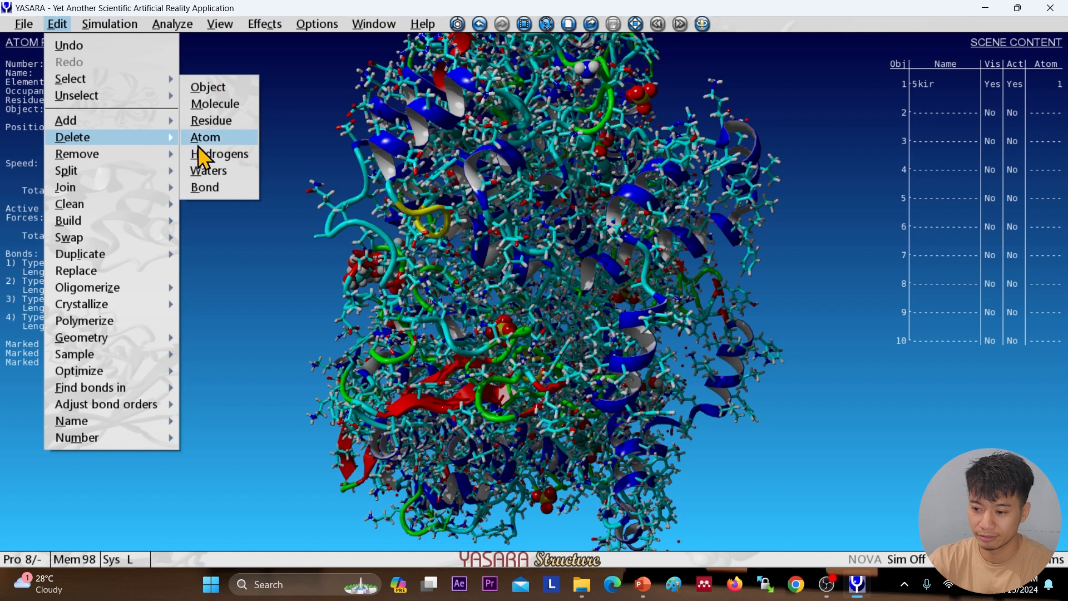
pyautogui.click(215, 170)
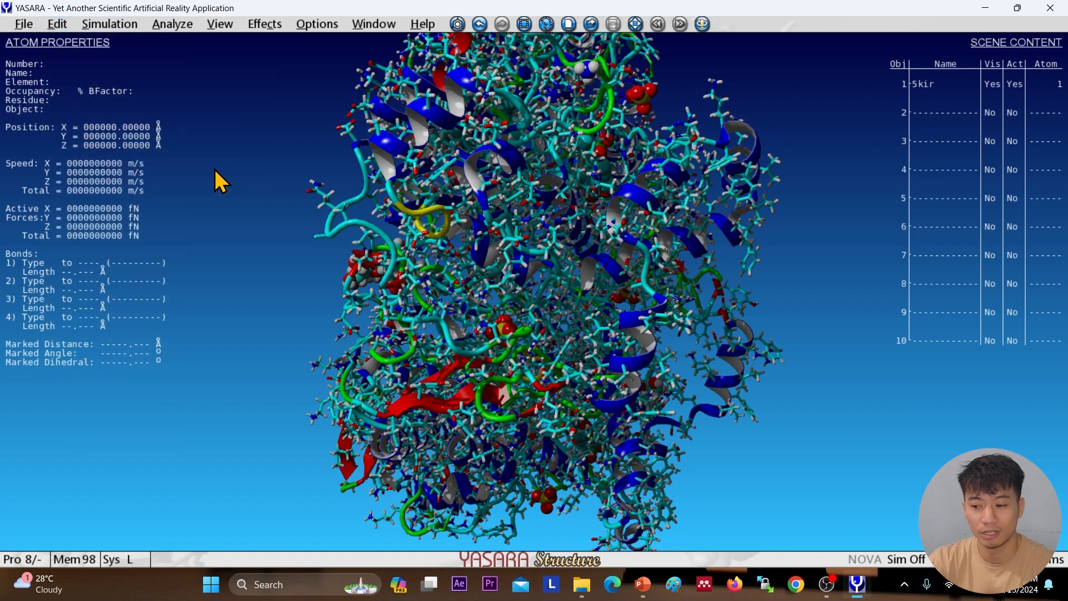
# Step: Expand the 5kir object into its molecules and delete protein chain Mol B along with Mol C and Mol D
pyautogui.click(922, 83)
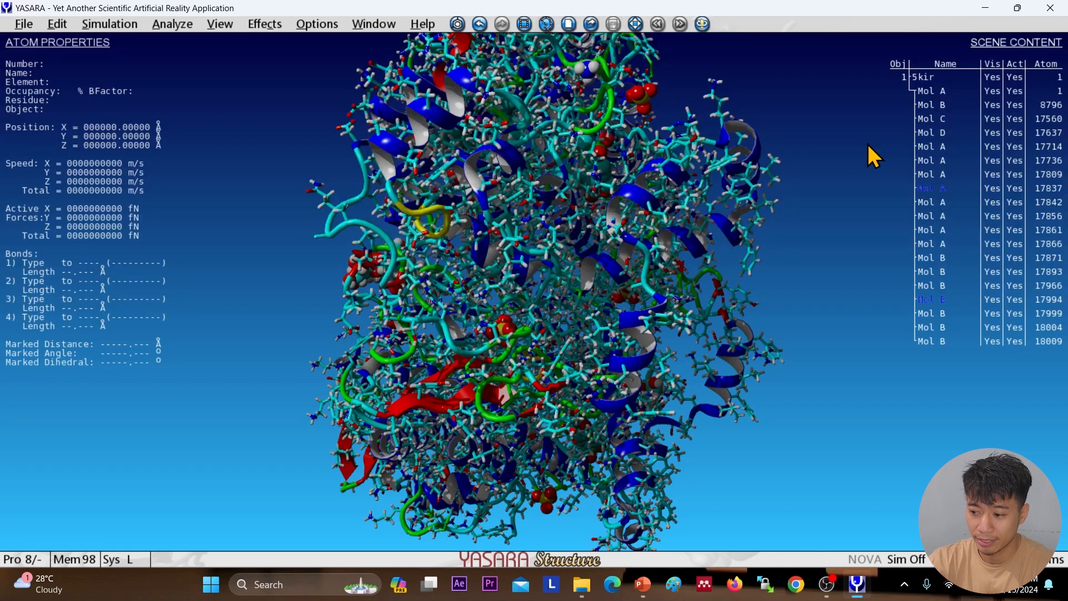
pyautogui.rightClick(927, 105)
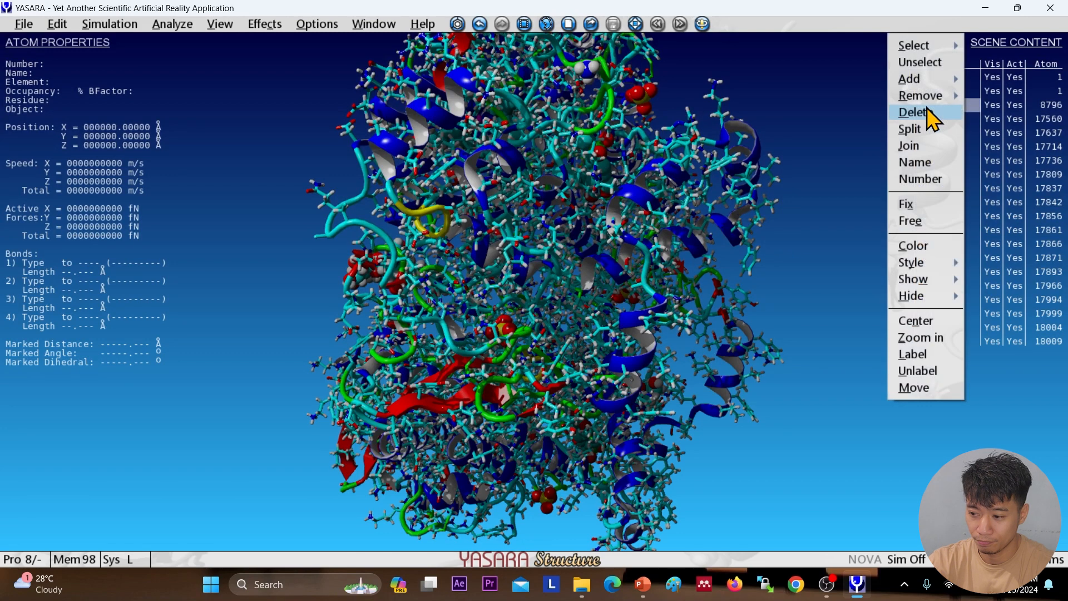
pyautogui.click(917, 113)
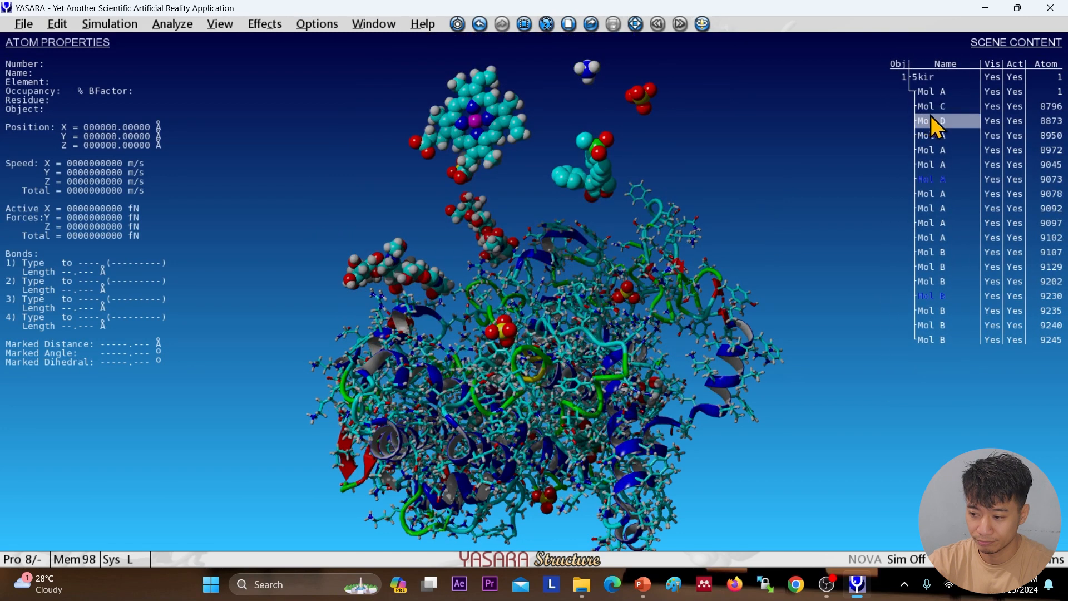
pyautogui.rightClick(930, 106)
pyautogui.click(928, 111)
pyautogui.rightClick(927, 114)
pyautogui.click(926, 114)
# Step: Delete all remaining Mol B ligand and ion entries from 5kir, leaving only the Mol A entries
pyautogui.rightClick(936, 248)
pyautogui.click(928, 143)
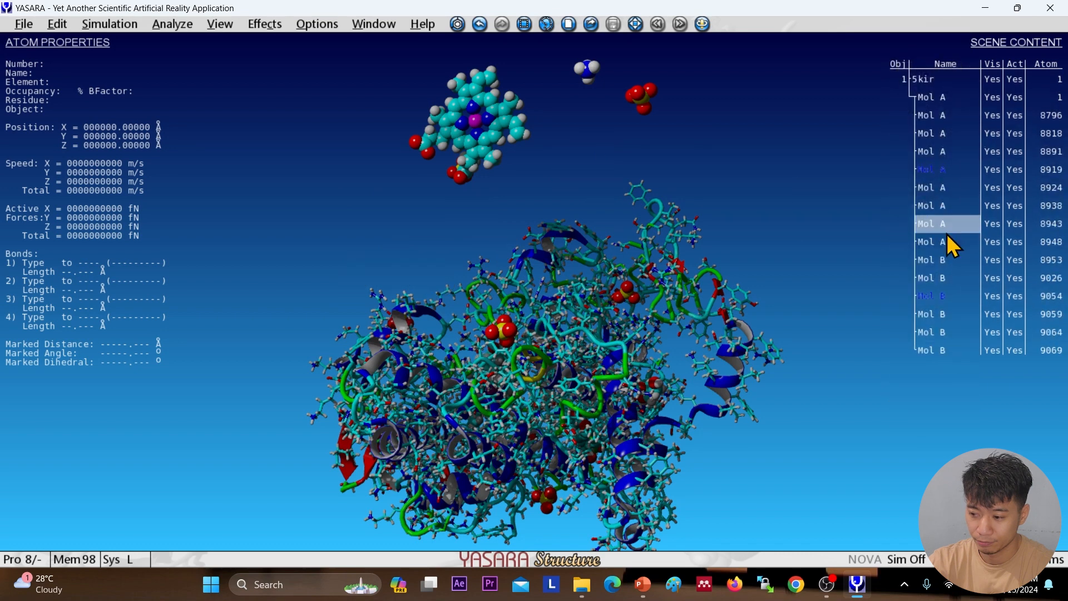
pyautogui.rightClick(939, 255)
pyautogui.click(927, 157)
pyautogui.rightClick(940, 263)
pyautogui.click(928, 161)
pyautogui.rightClick(944, 300)
pyautogui.click(932, 195)
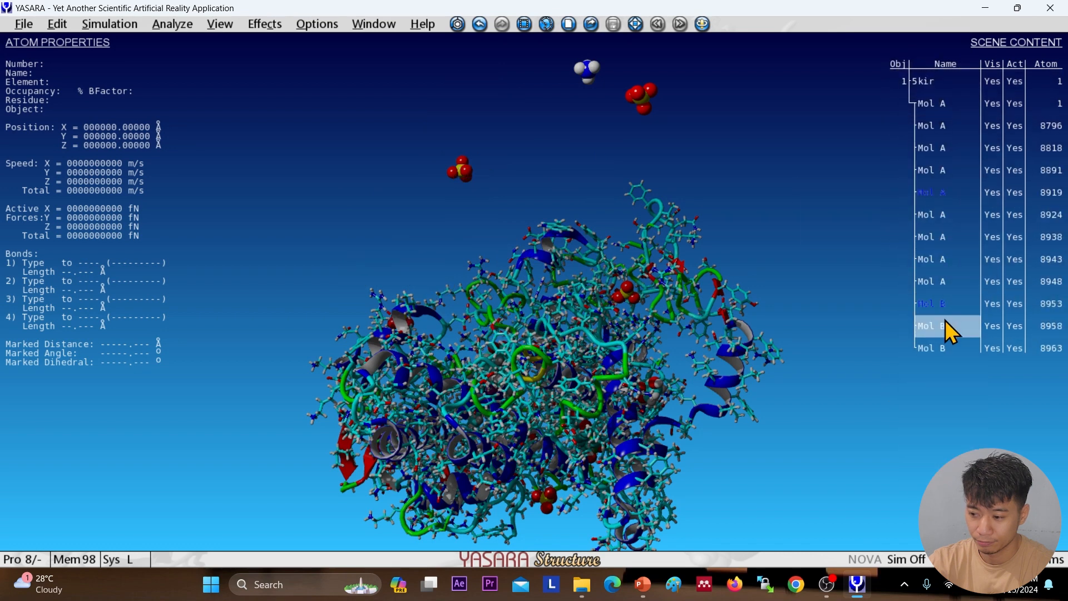
pyautogui.rightClick(946, 320)
pyautogui.click(933, 215)
pyautogui.rightClick(946, 315)
pyautogui.click(967, 240)
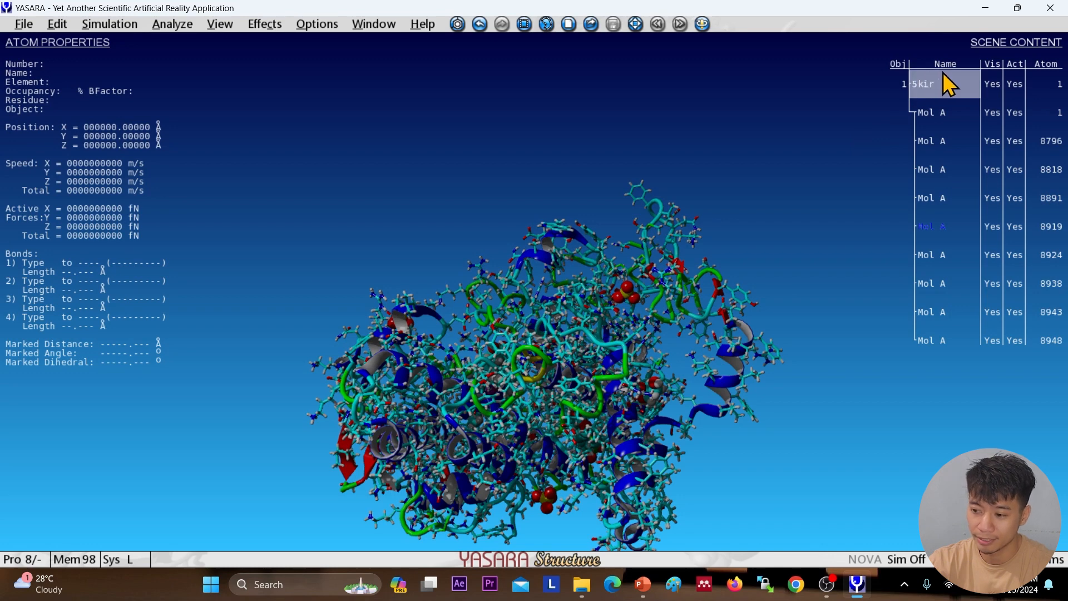
# Step: Expand each Mol A entry of 5kir to identify the protein chain and the residue name of every bound ligand
pyautogui.click(949, 102)
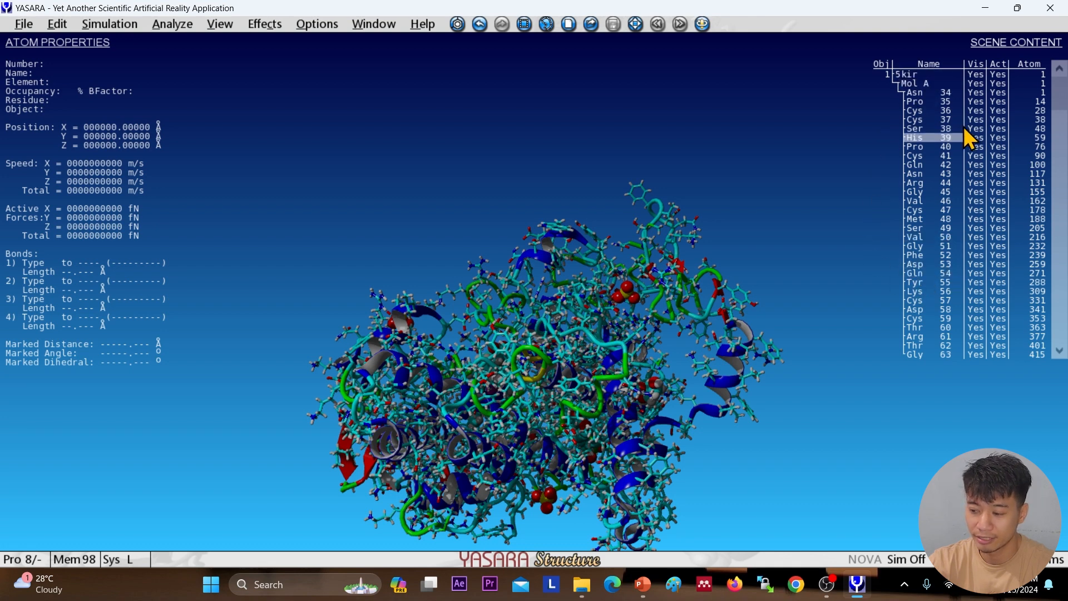
pyautogui.click(927, 85)
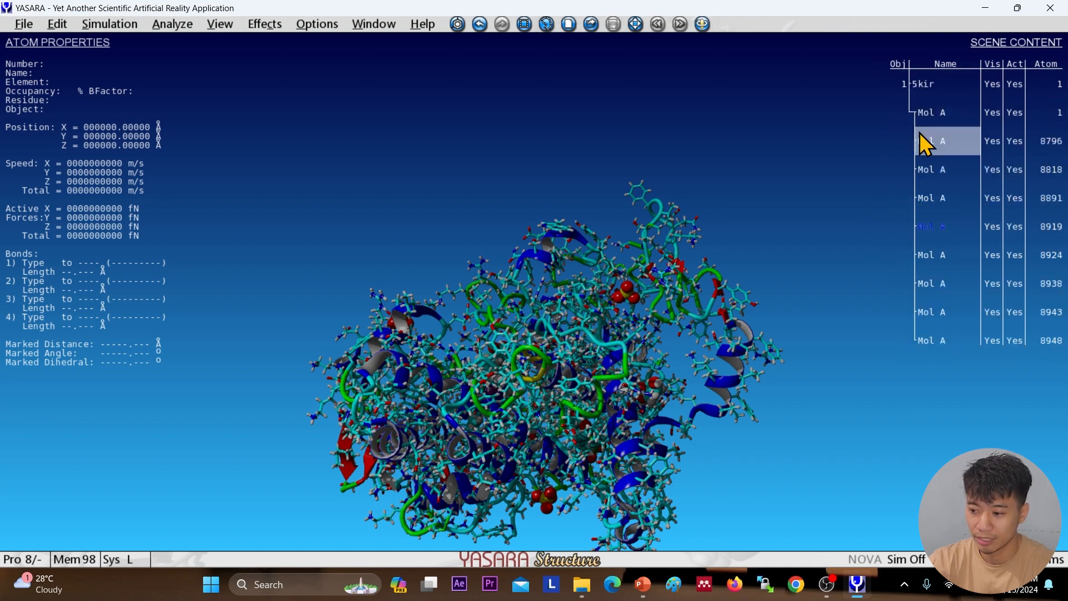
pyautogui.click(925, 141)
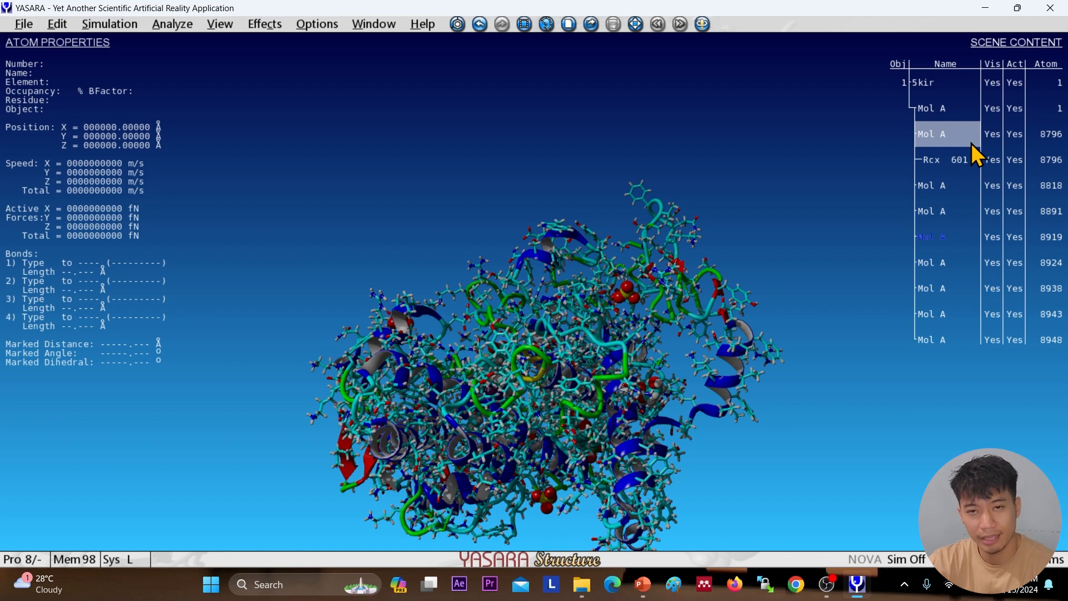
pyautogui.click(952, 192)
pyautogui.click(949, 227)
pyautogui.click(946, 268)
pyautogui.click(946, 284)
pyautogui.click(953, 310)
pyautogui.click(946, 334)
pyautogui.click(944, 342)
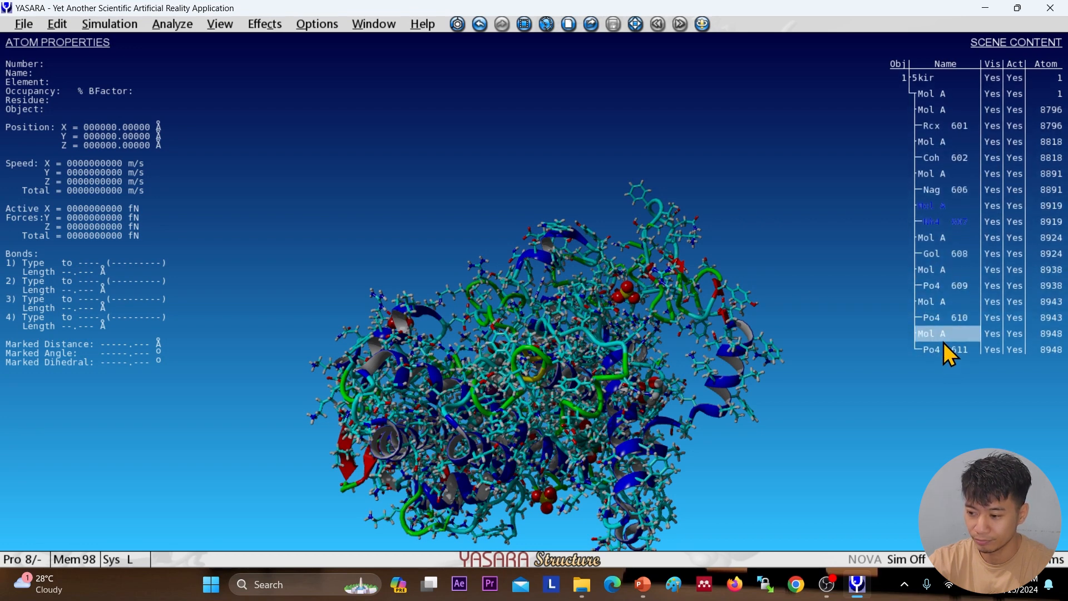
# Step: Delete the Mol A entries holding Coh 602, Nag 606, residue 607 and Gol 608 from 5kir
pyautogui.rightClick(944, 146)
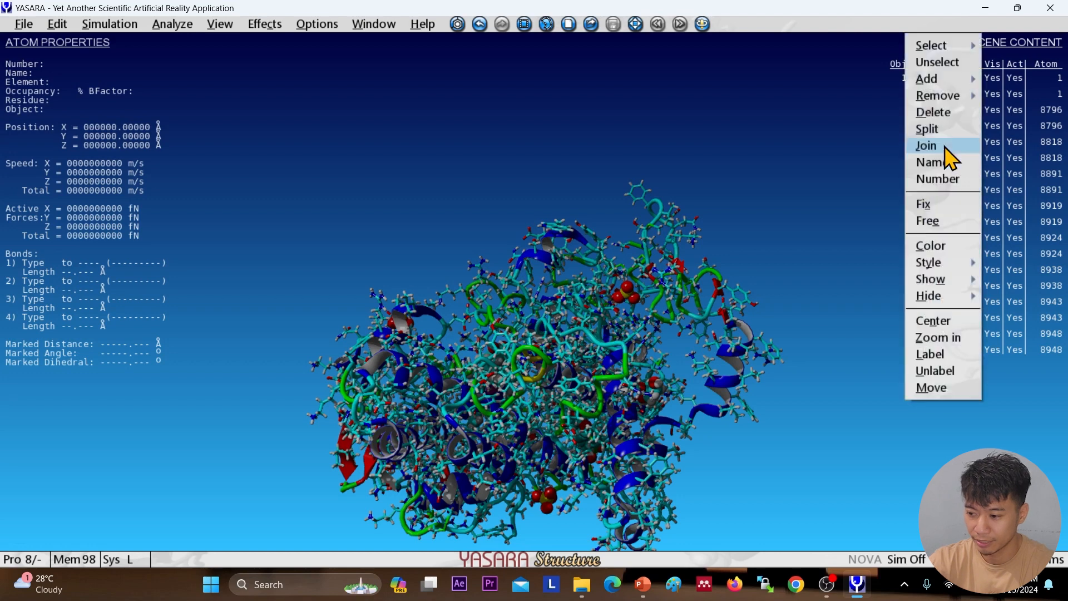
pyautogui.click(942, 114)
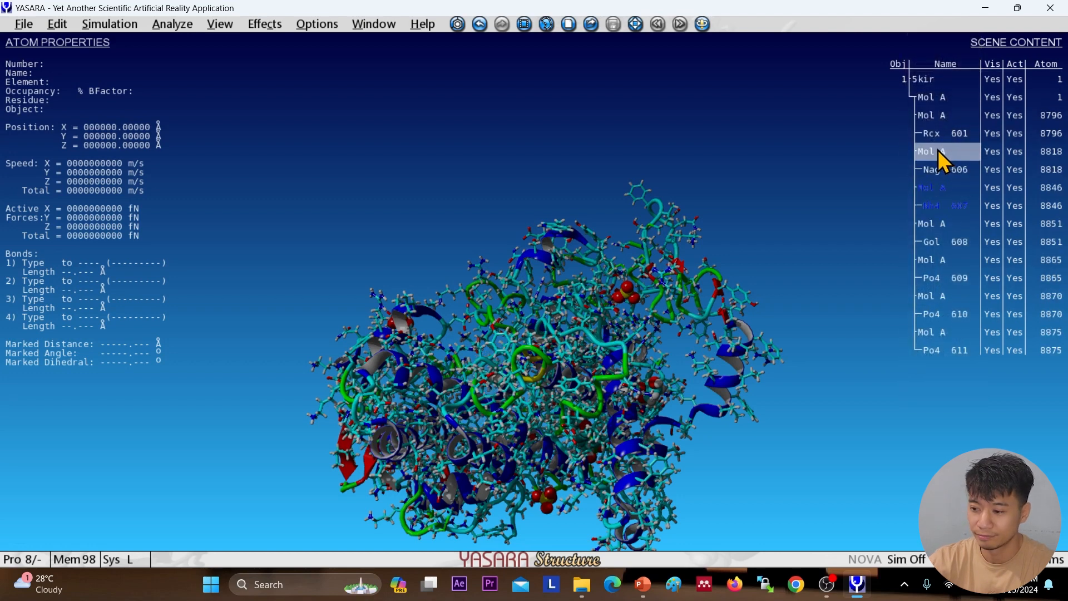
pyautogui.rightClick(937, 149)
pyautogui.click(943, 114)
pyautogui.rightClick(953, 159)
pyautogui.click(942, 114)
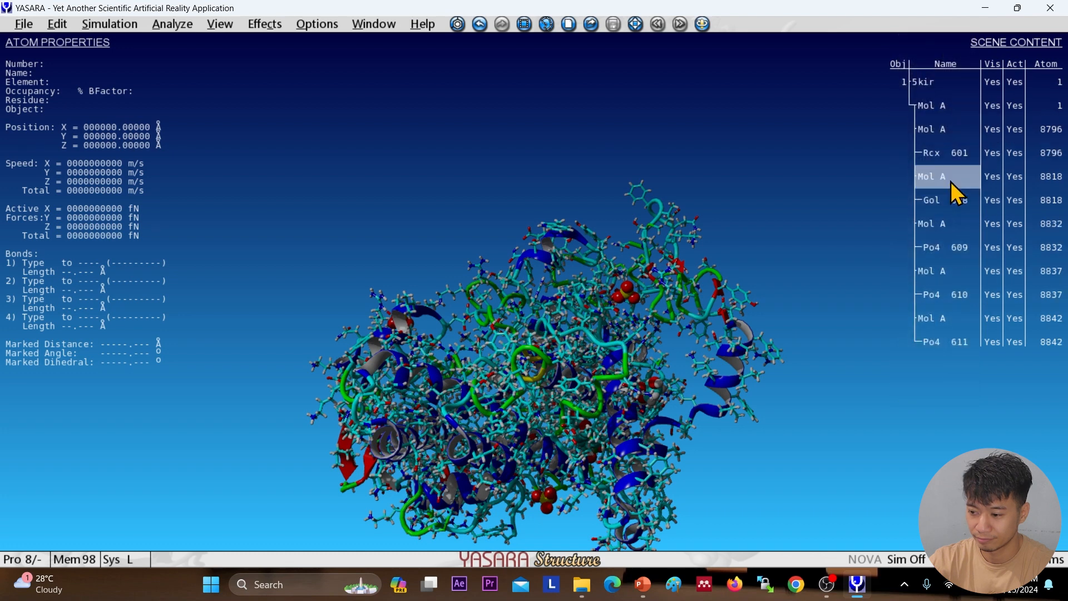
pyautogui.rightClick(938, 175)
pyautogui.click(943, 115)
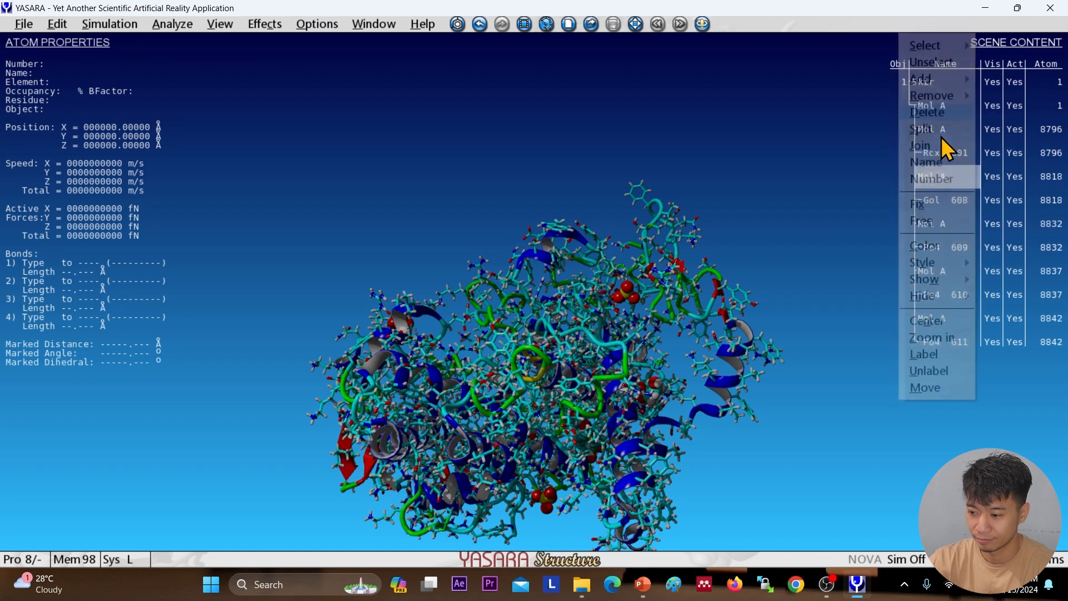
# Step: Delete the three Mol A phosphate entries Po4 609, 610 and 611, keeping the protein chain and Rcx 601
pyautogui.rightClick(946, 205)
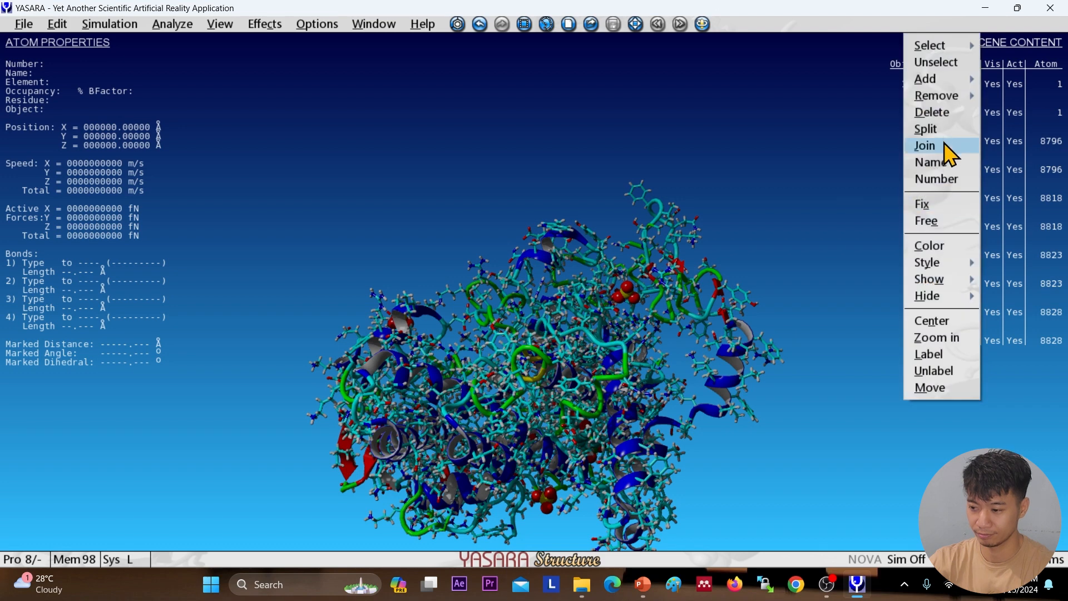
pyautogui.click(943, 115)
pyautogui.rightClick(944, 205)
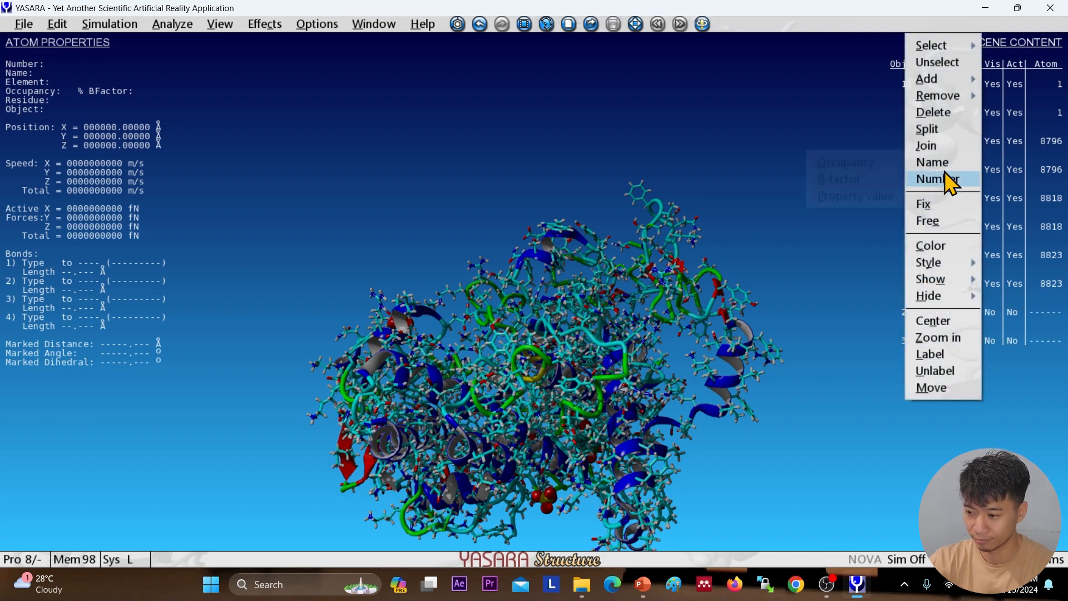
pyautogui.click(942, 115)
pyautogui.rightClick(958, 207)
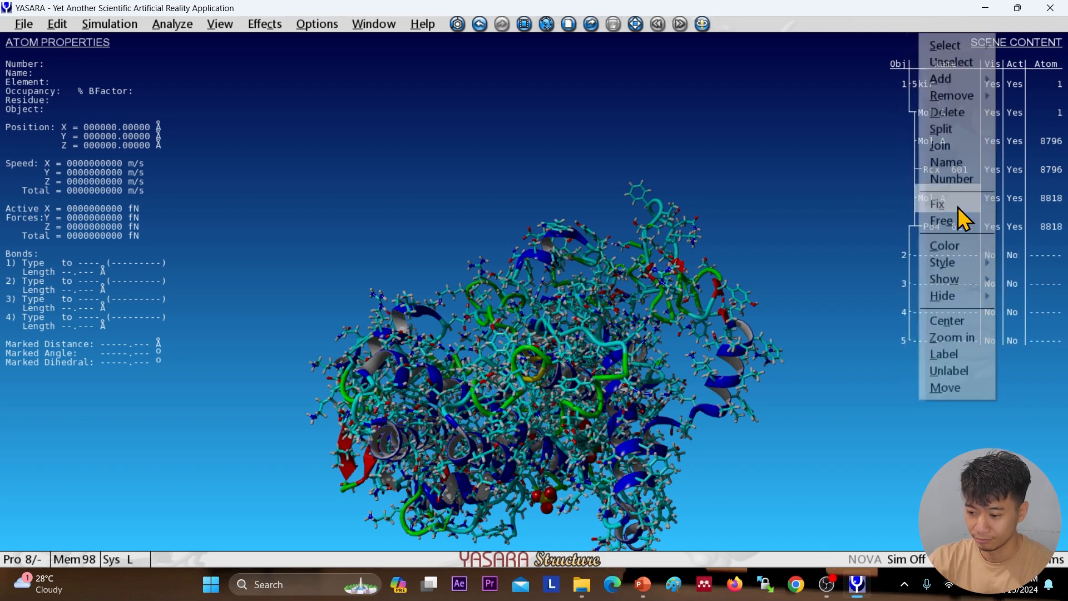
pyautogui.click(949, 114)
pyautogui.click(949, 114)
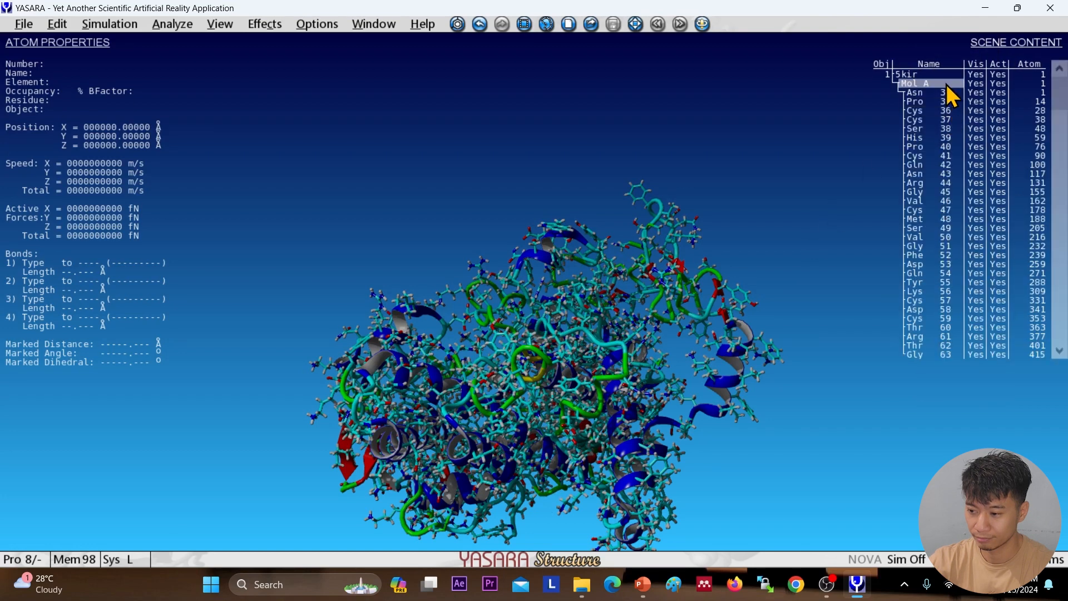
pyautogui.click(943, 83)
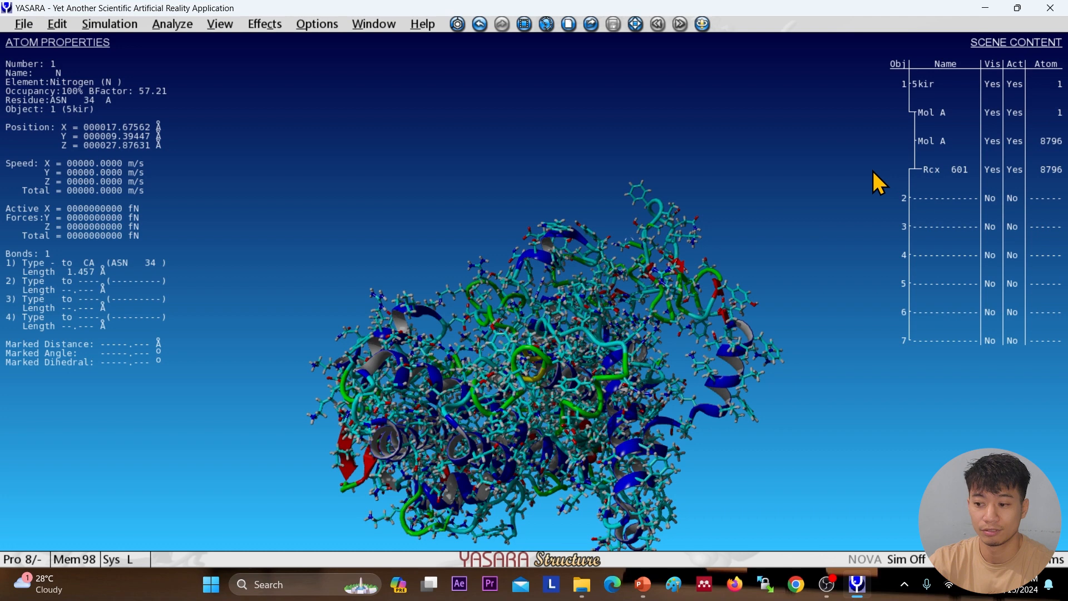
# Step: Clean all objects in the scene and run the energy minimization experiment on the protein-ligand complex
pyautogui.click(58, 24)
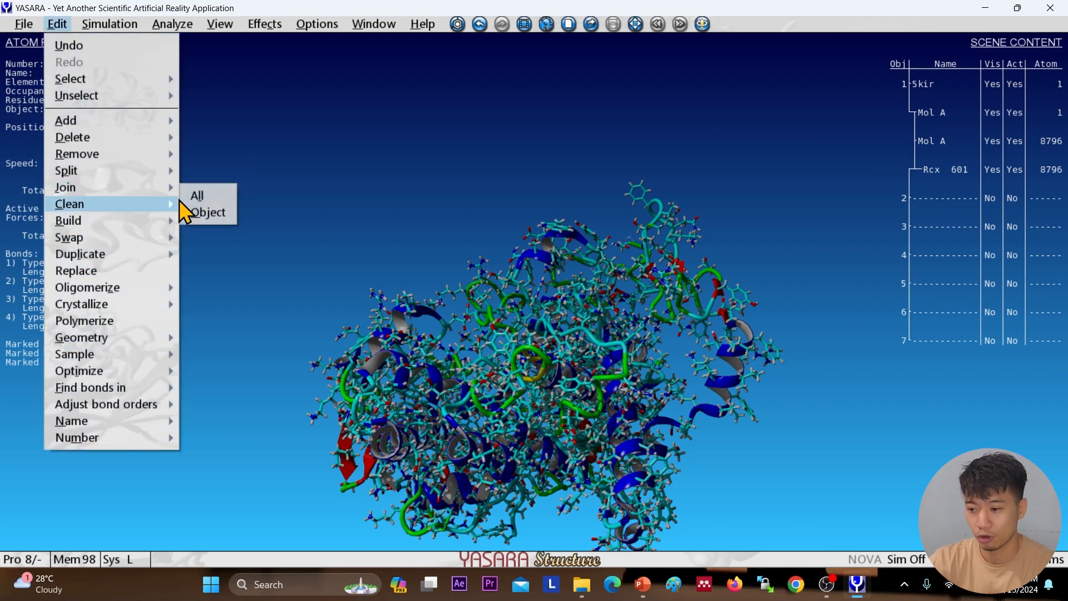
pyautogui.click(196, 194)
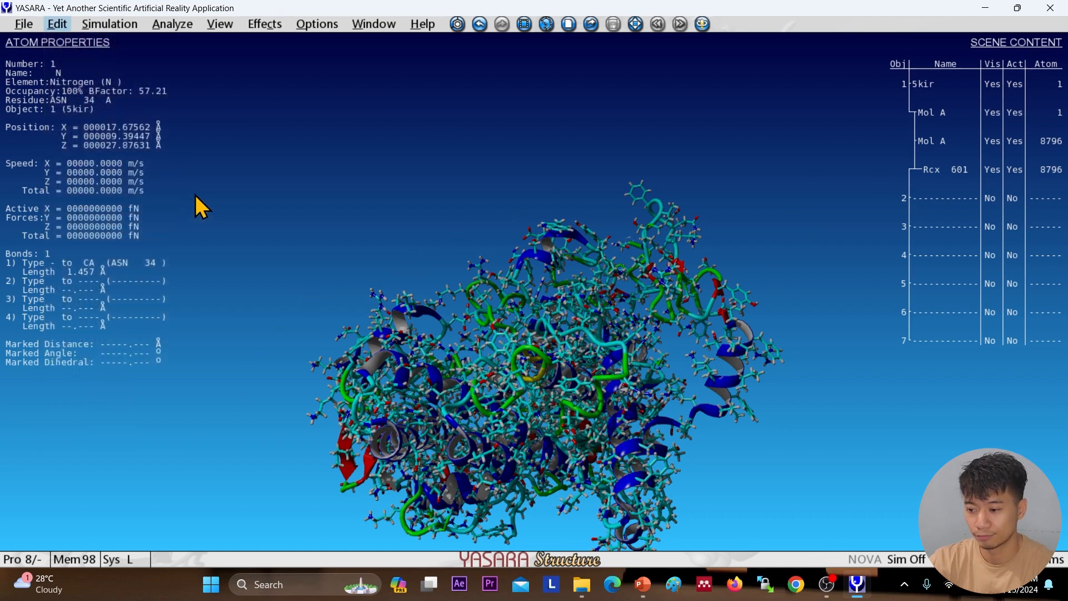
pyautogui.click(318, 25)
pyautogui.moveTo(329, 62)
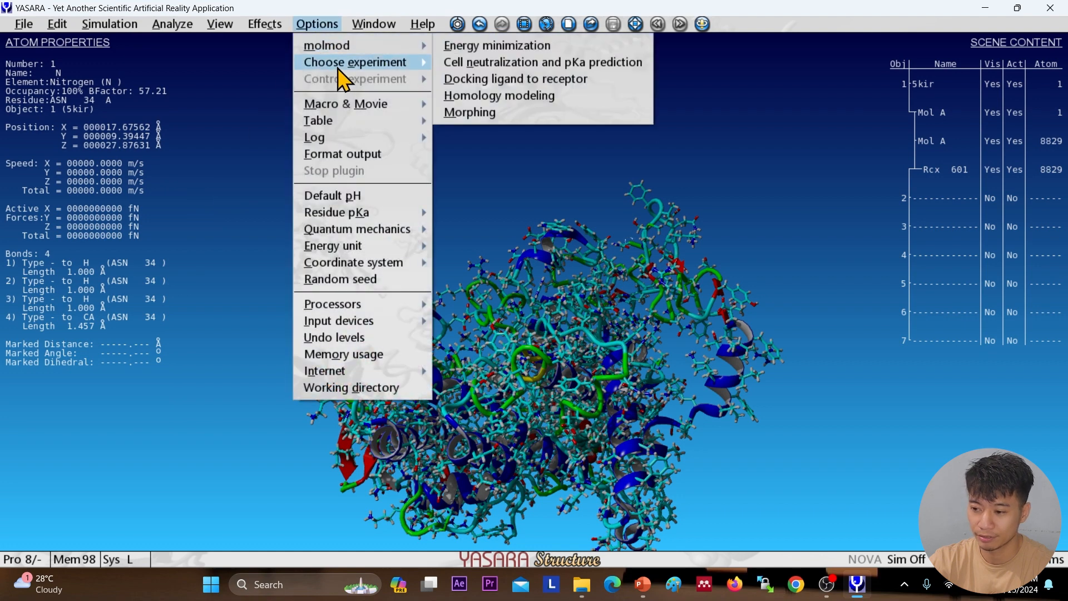
pyautogui.click(472, 49)
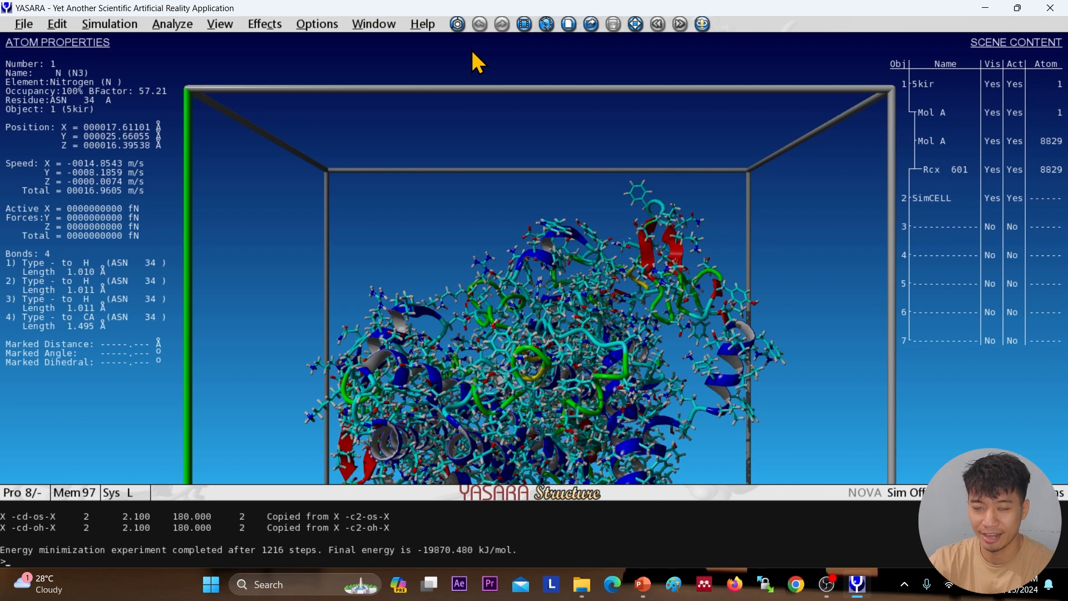
# Step: Start saving object 1 5kir as a YASARA object file, with D:\chemsterlab as the destination folder
pyautogui.click(22, 25)
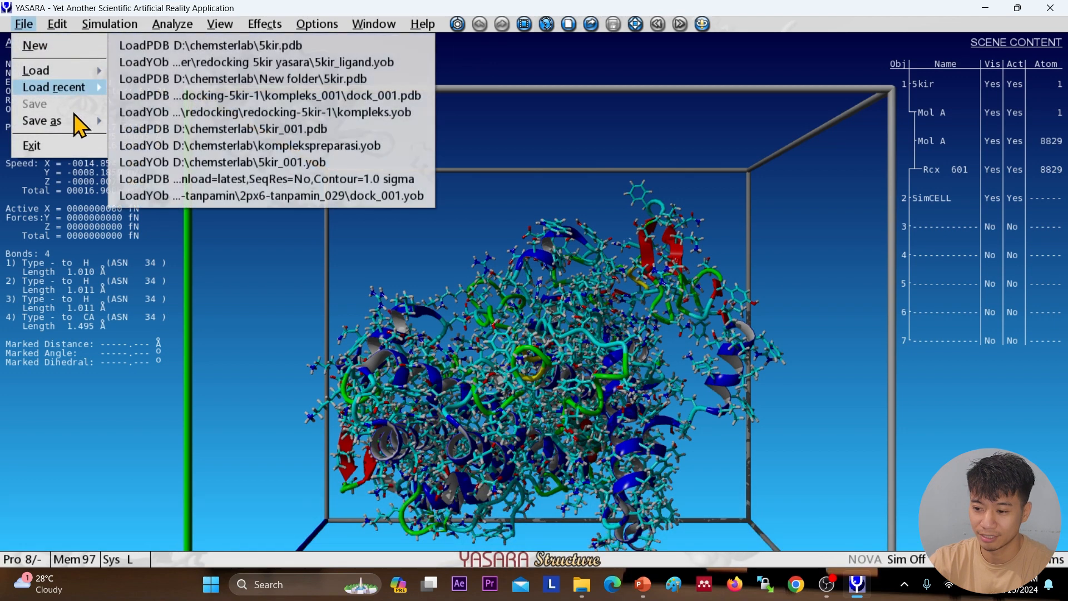
pyautogui.moveTo(74, 126)
pyautogui.click(195, 64)
pyautogui.click(389, 203)
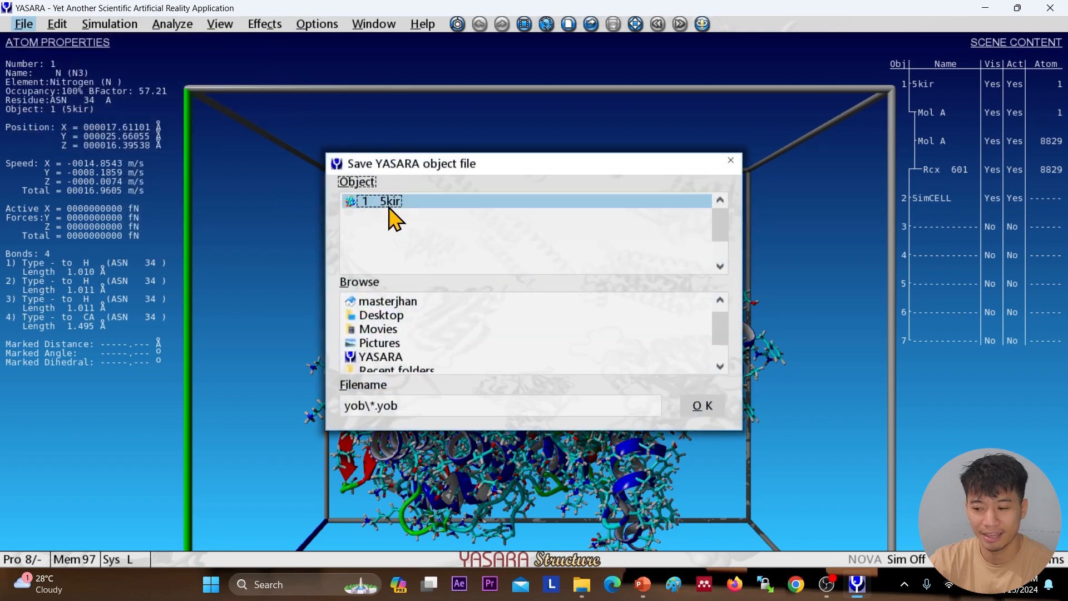
pyautogui.click(721, 348)
pyautogui.scroll(2, 723, 347)
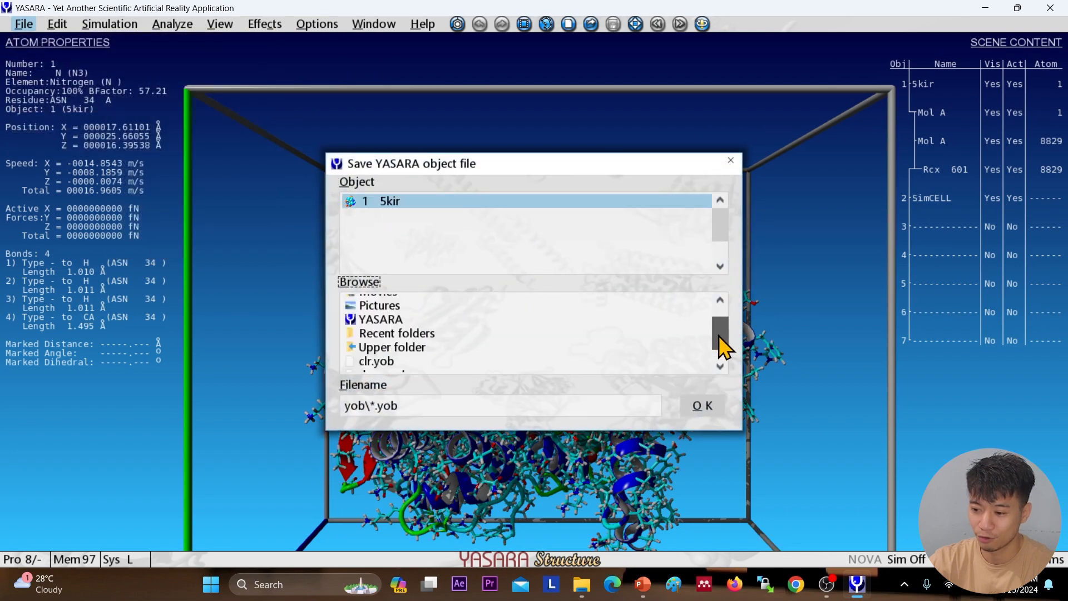
pyautogui.click(411, 348)
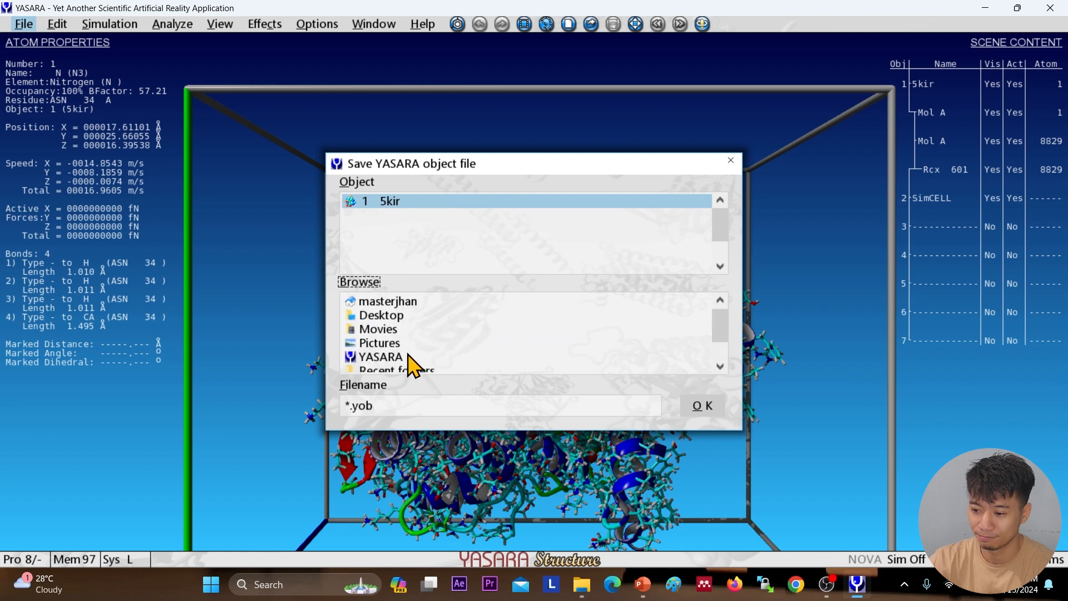
pyautogui.scroll(-2, 424, 348)
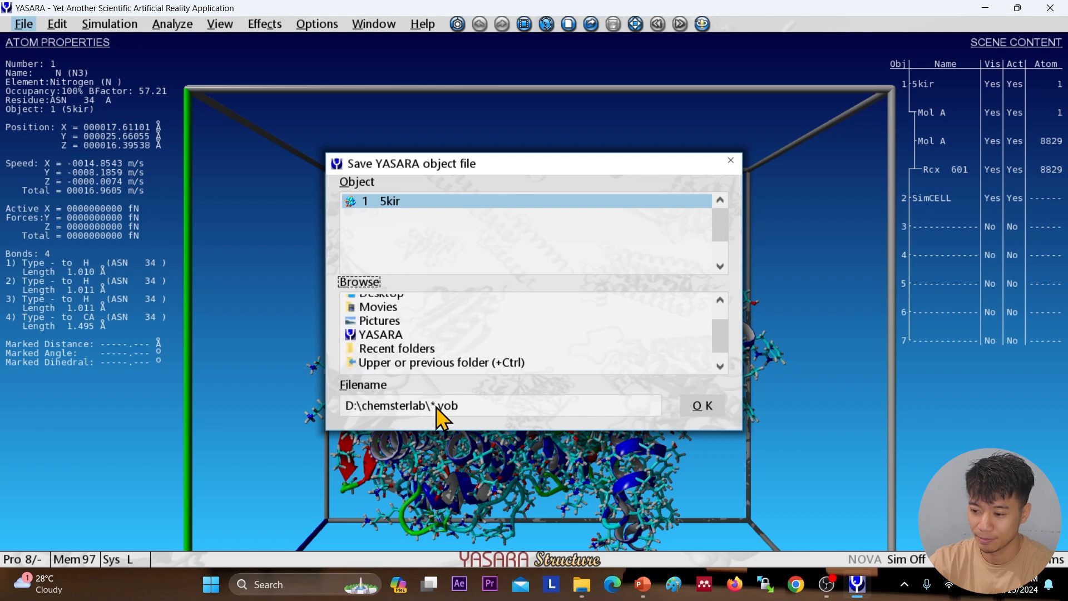
pyautogui.scroll(1, 537, 362)
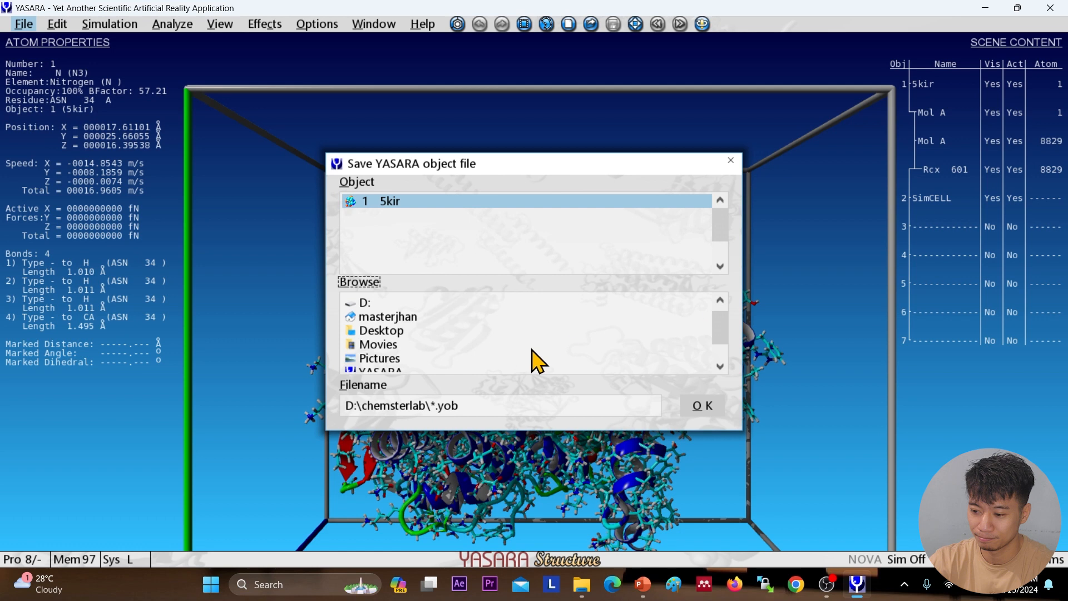
# Step: Name the object file komplekspreparasi.yob and save it
pyautogui.click(433, 406)
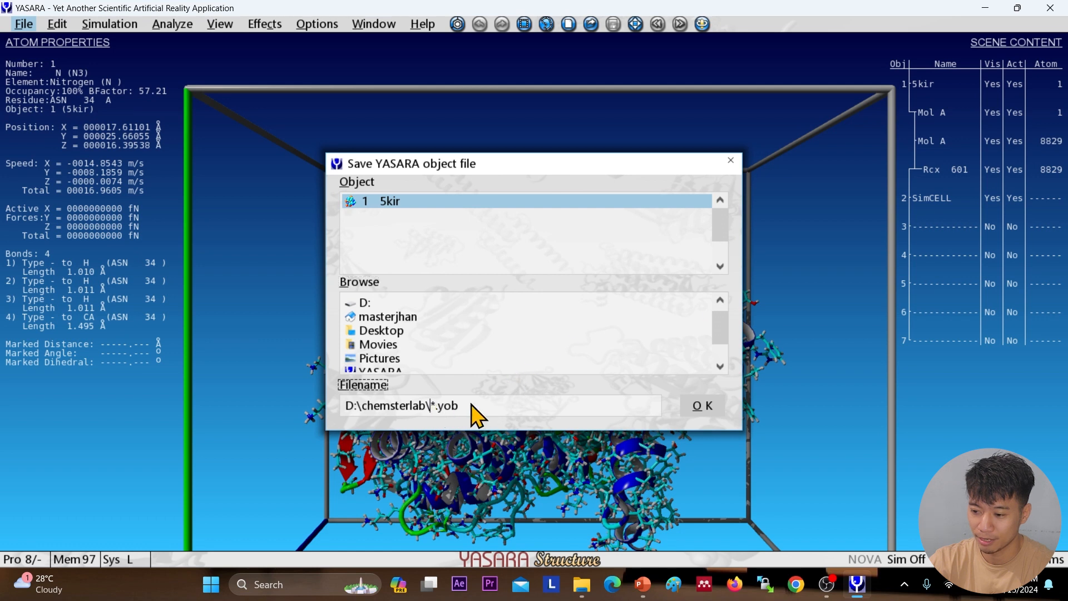
pyautogui.write('kom')
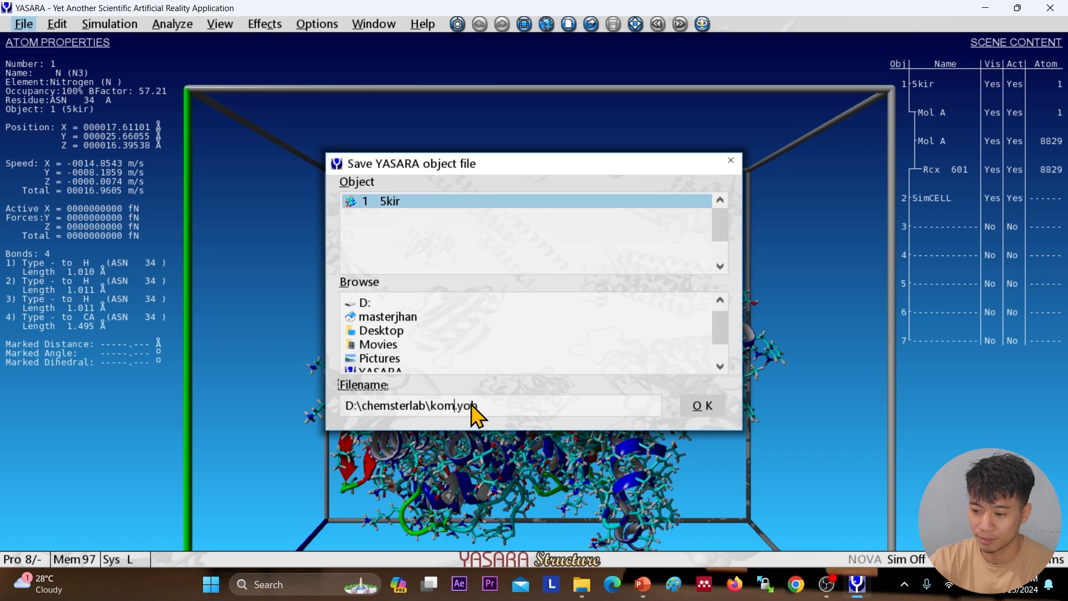
pyautogui.write('pl')
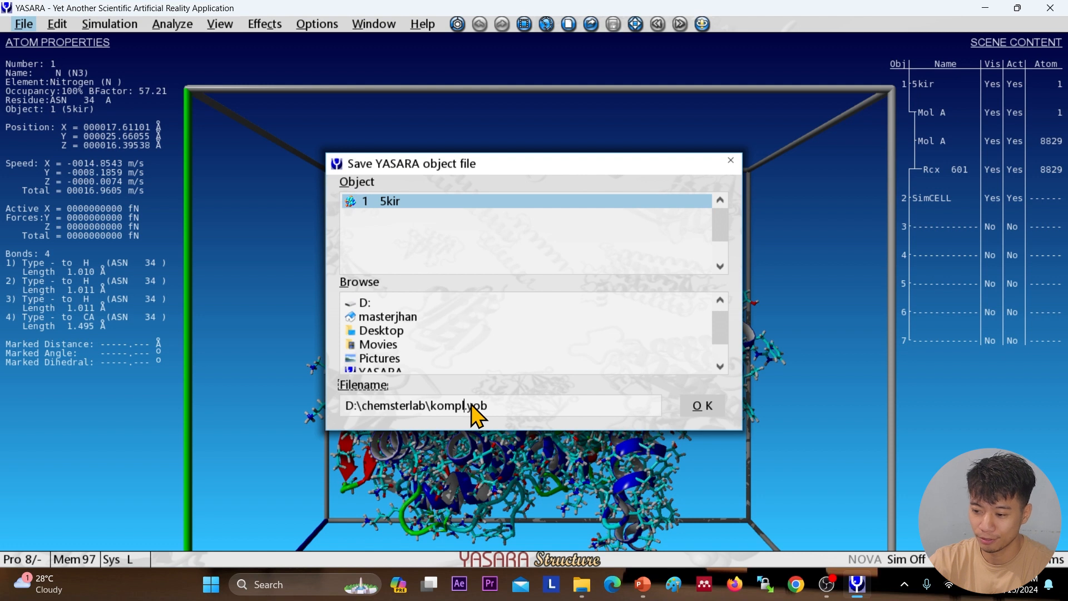
pyautogui.write('ekspreparasi')
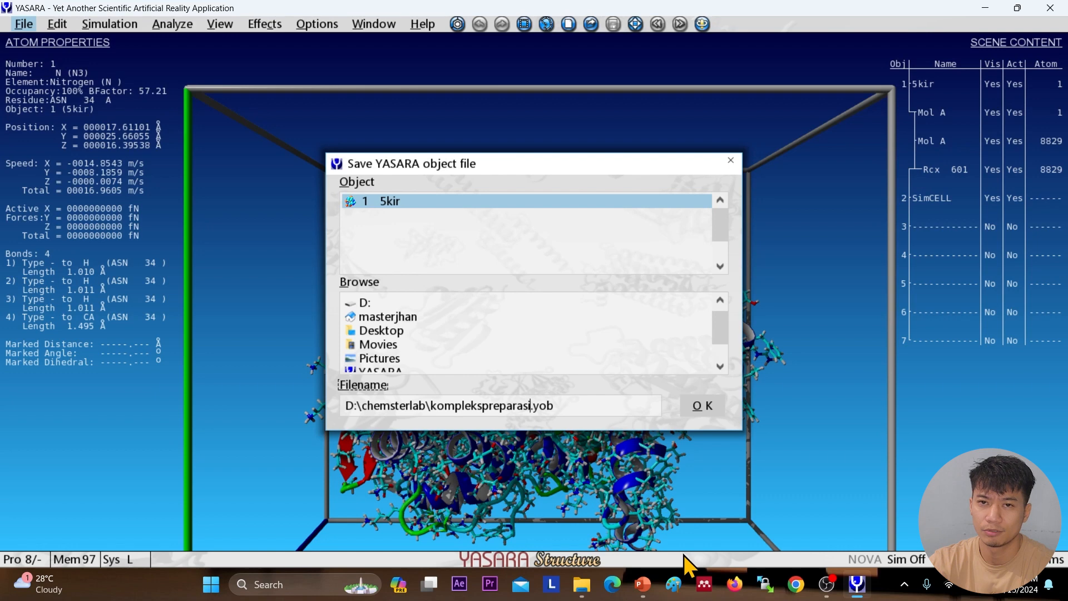
pyautogui.click(698, 404)
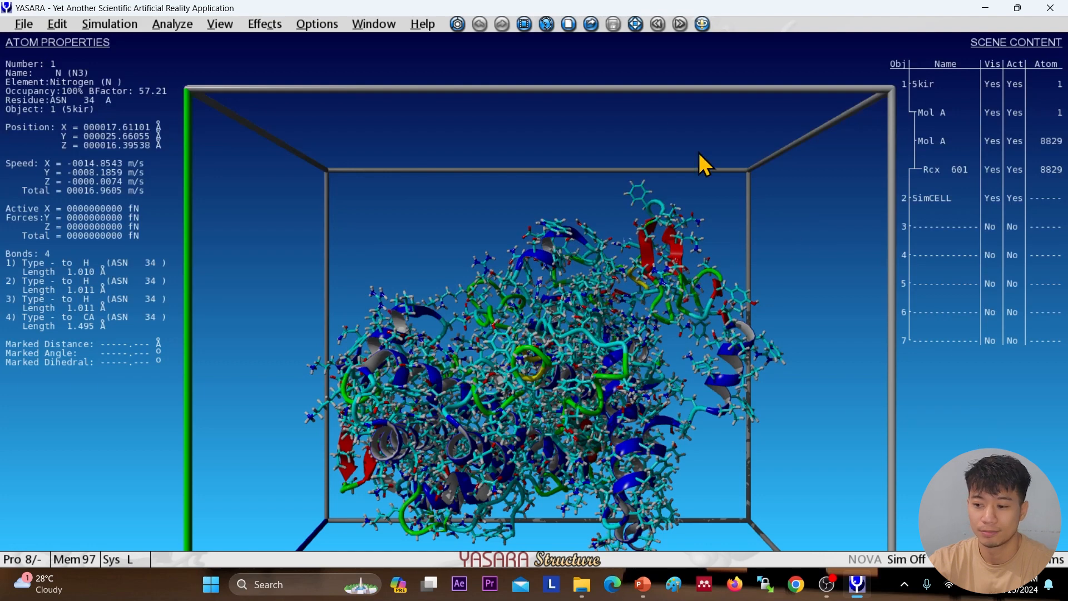
# Step: Start a new empty scene and run the Clear command in the console
pyautogui.click(28, 25)
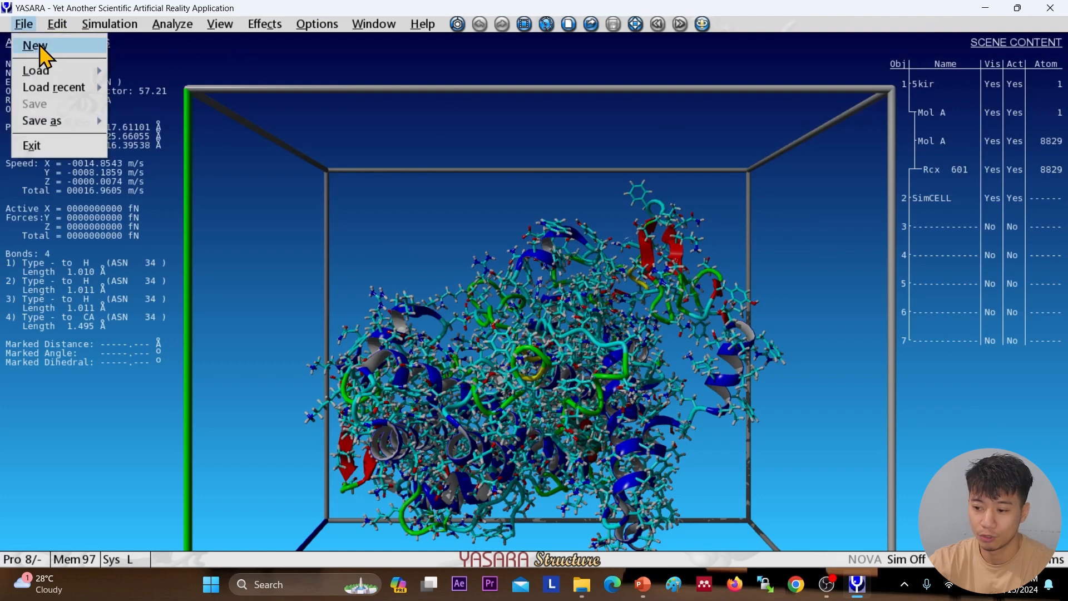
pyautogui.click(35, 45)
pyautogui.click(498, 349)
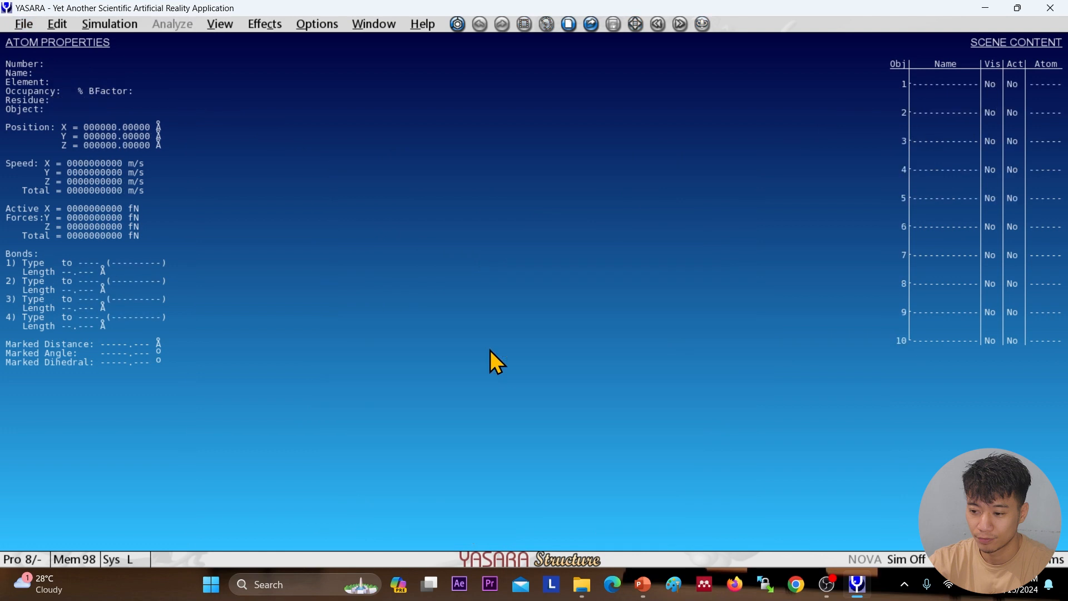
pyautogui.press('space')
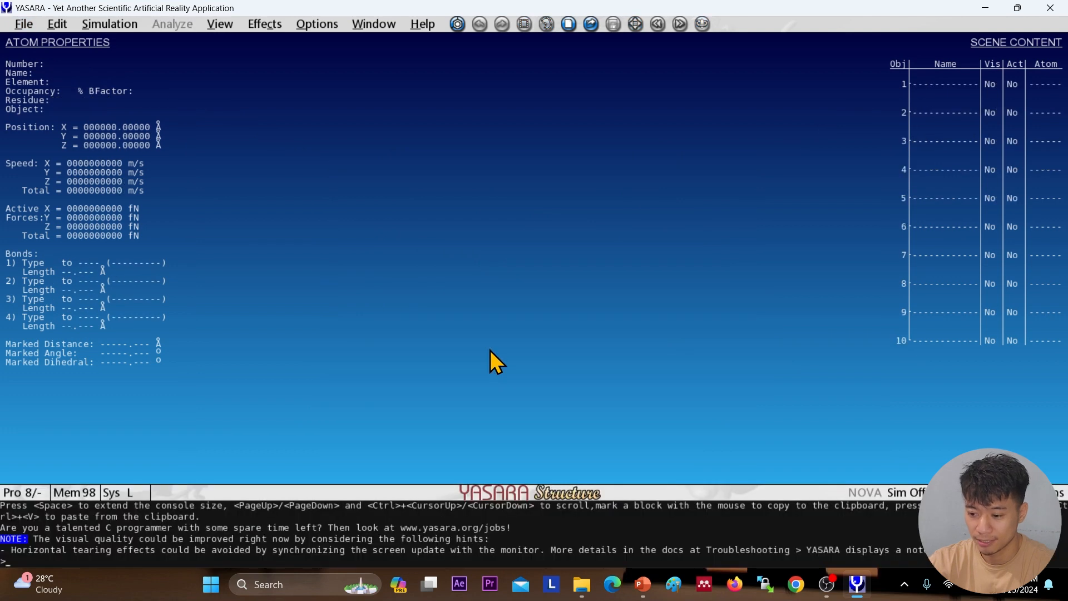
pyautogui.write('Clear')
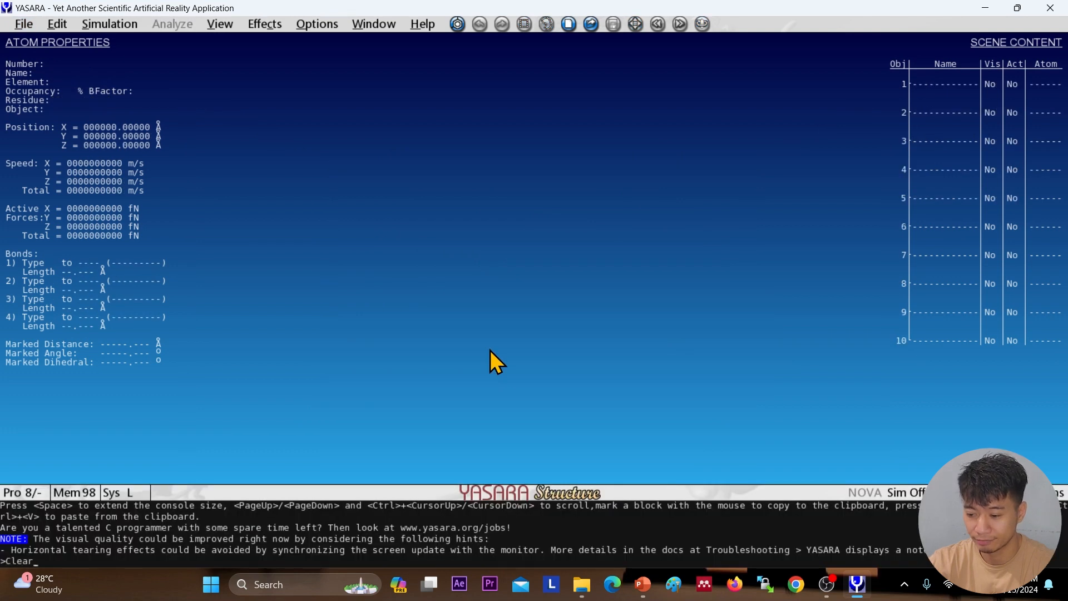
pyautogui.press('Return')
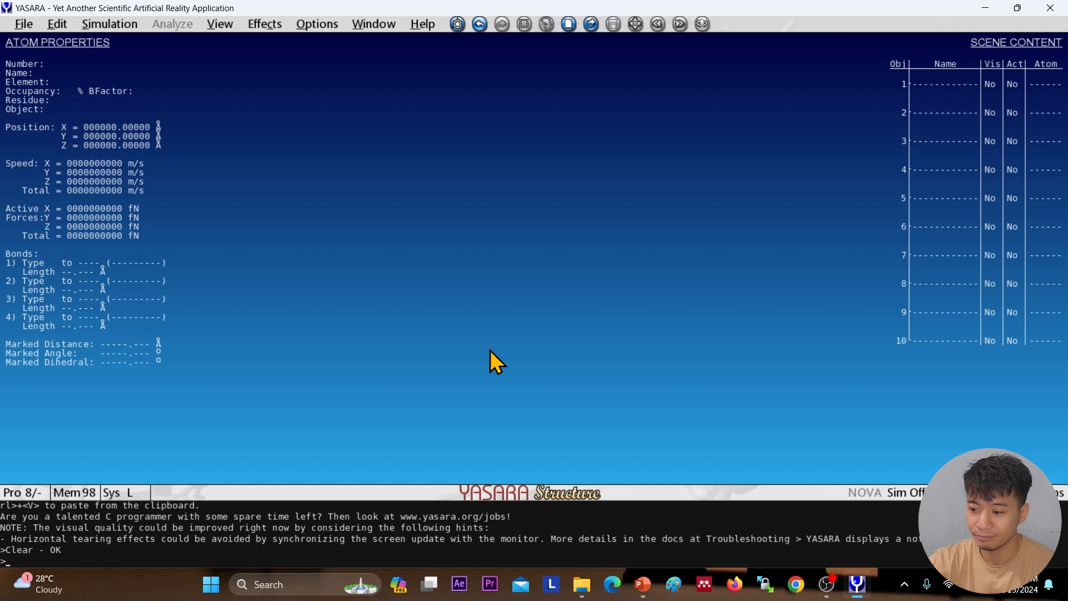
pyautogui.press('space')
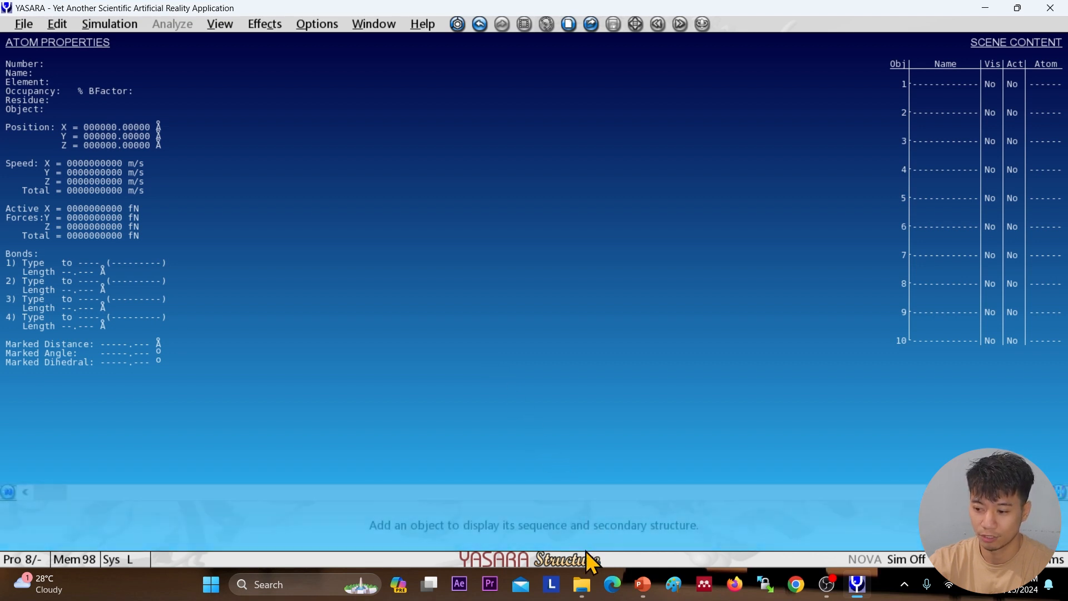
# Step: Switch to the chemsterlab folder in File Explorer and copy its full path
pyautogui.moveTo(585, 589)
pyautogui.click(482, 525)
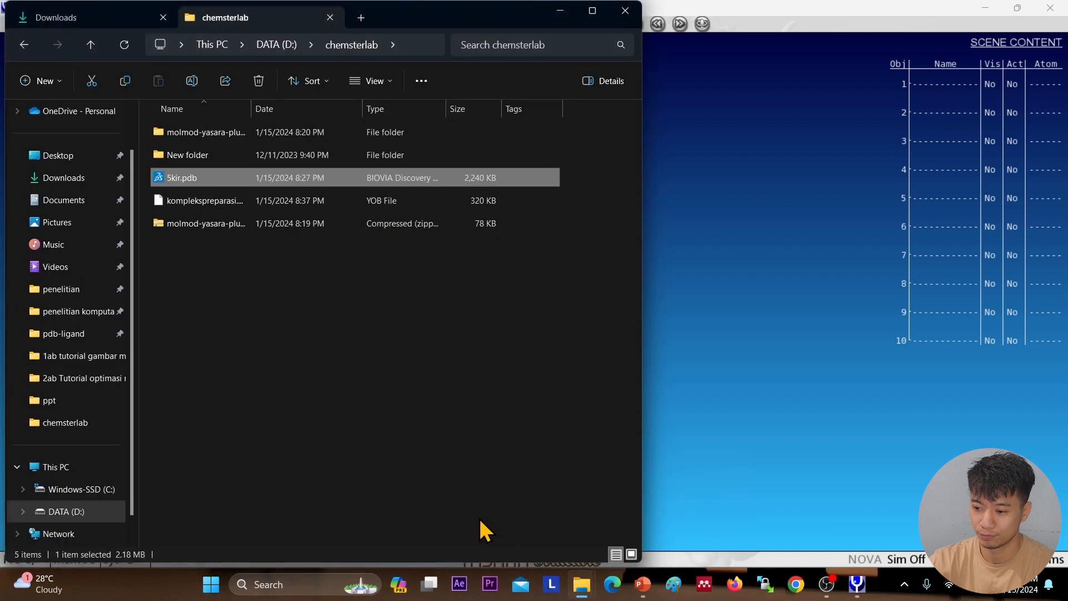
pyautogui.click(428, 45)
pyautogui.hotkey('ctrl', 'c')
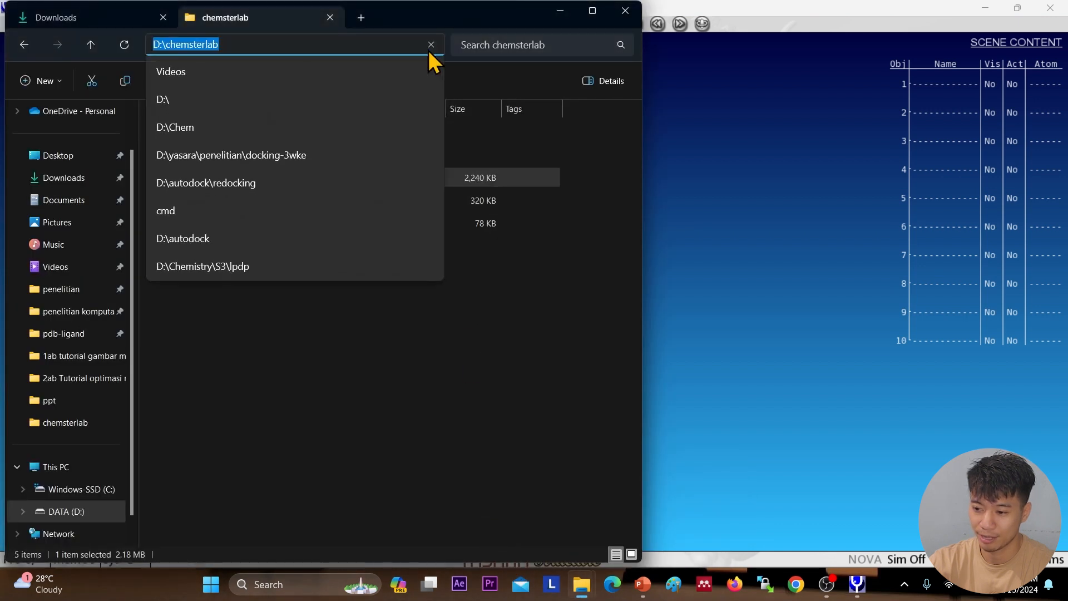
# Step: Back in YASARA, set the working directory to D:\chemsterlab with the CD console command
pyautogui.click(764, 285)
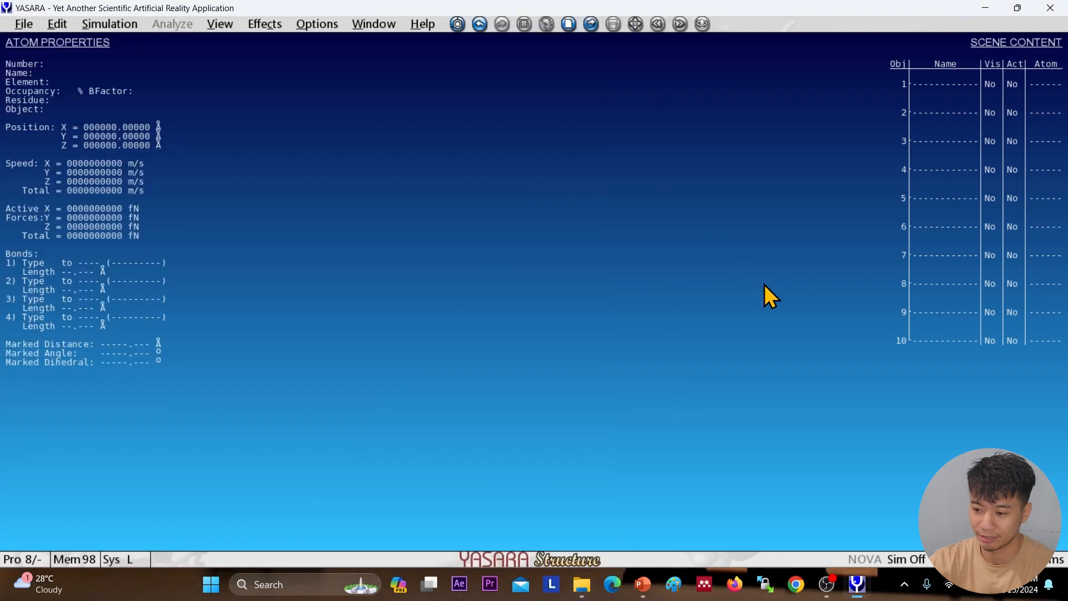
pyautogui.press('space')
pyautogui.write('CD')
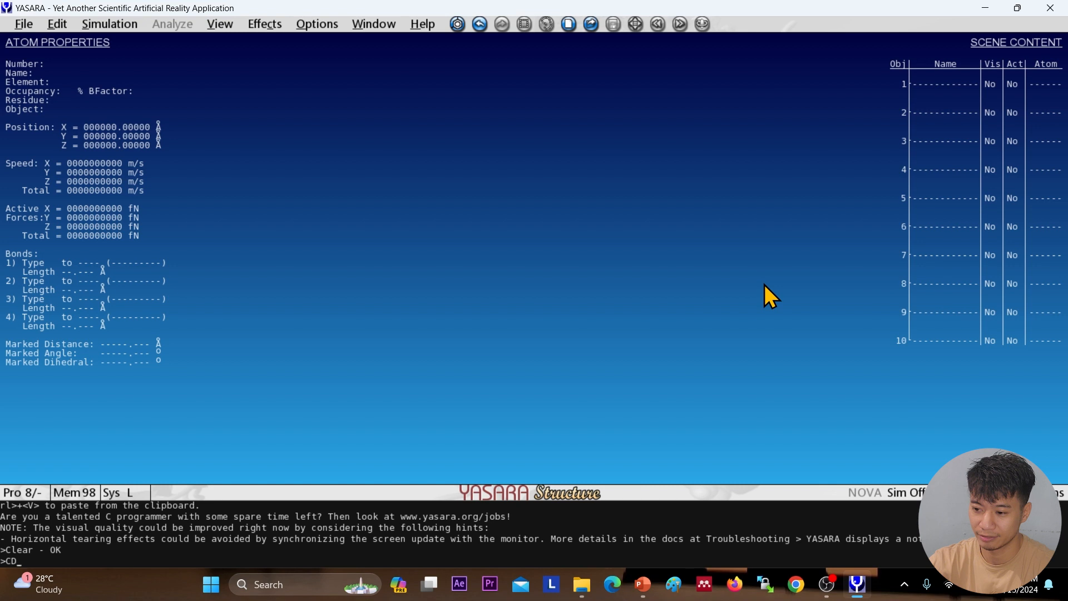
pyautogui.hotkey('ctrl', 'v')
pyautogui.press('Return')
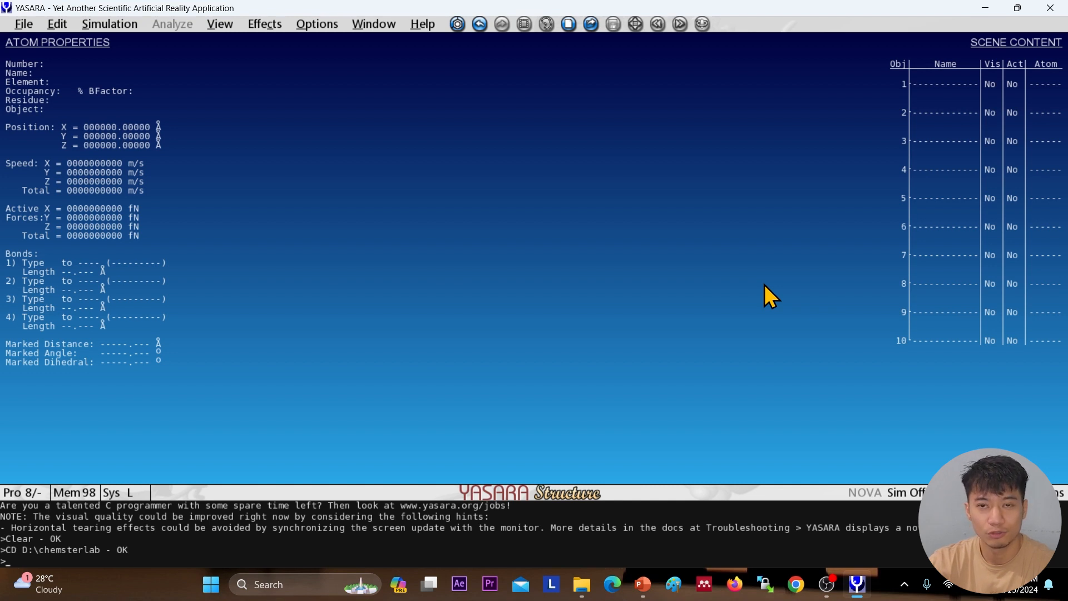
pyautogui.press('space')
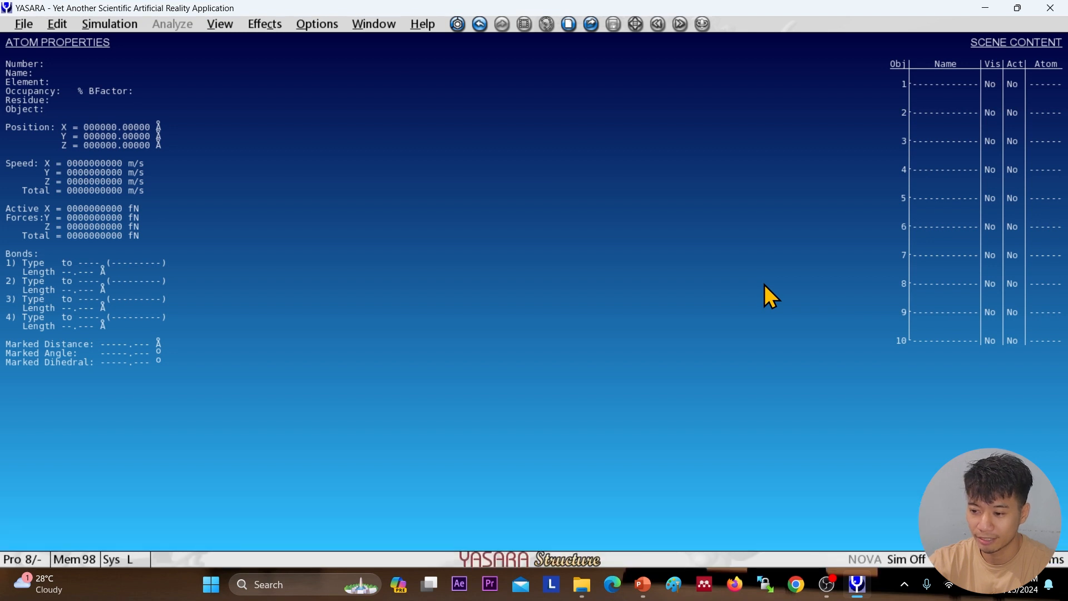
# Step: Set the macro target to komplekspreparasi.yob with the file extension removed
pyautogui.click(334, 27)
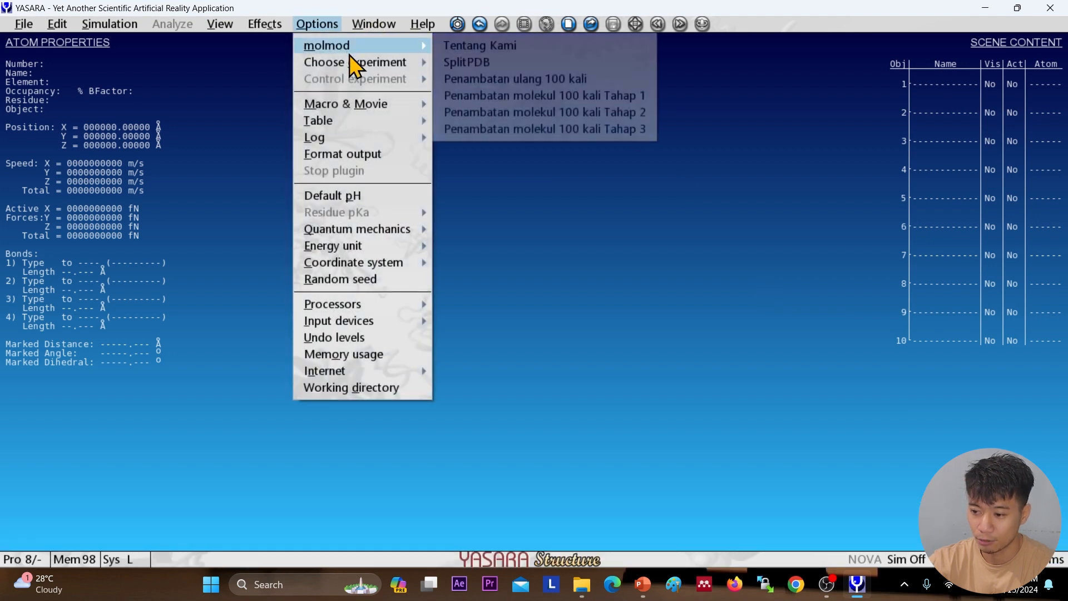
pyautogui.moveTo(375, 103)
pyautogui.click(477, 212)
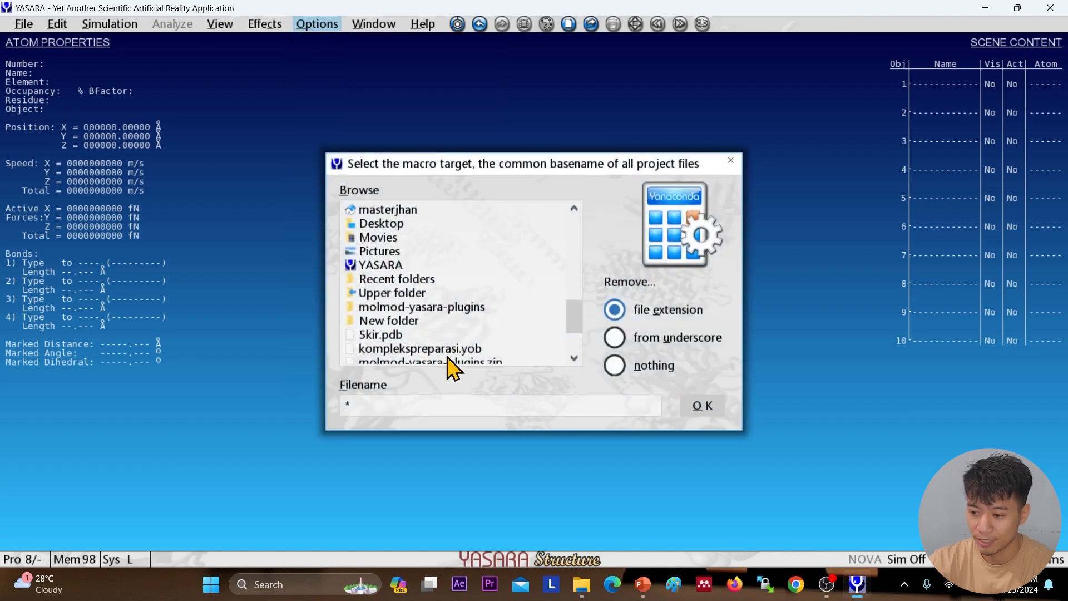
pyautogui.click(446, 359)
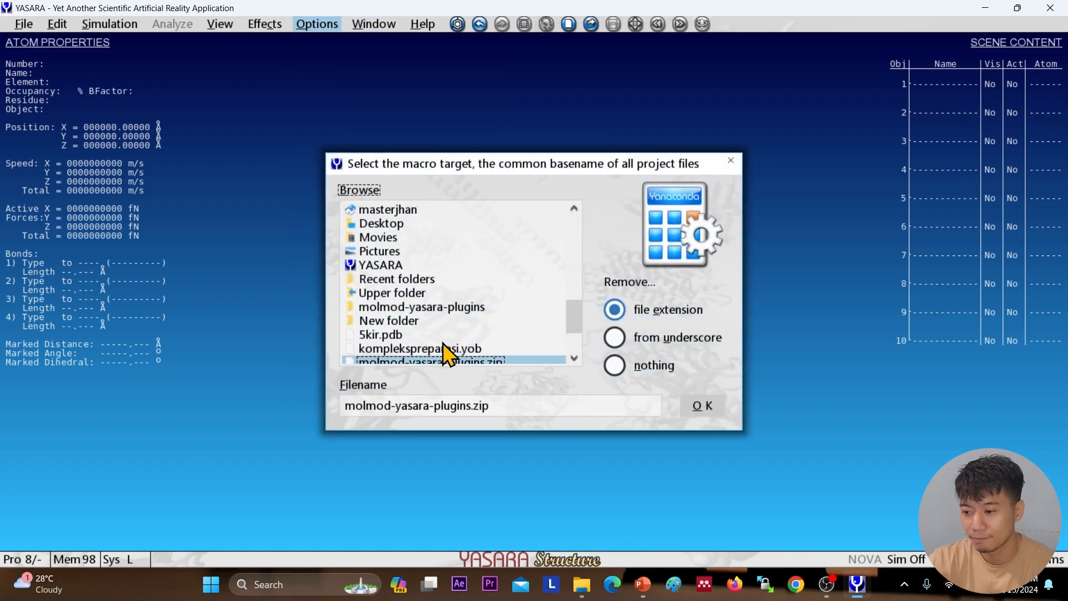
pyautogui.click(442, 340)
pyautogui.click(448, 349)
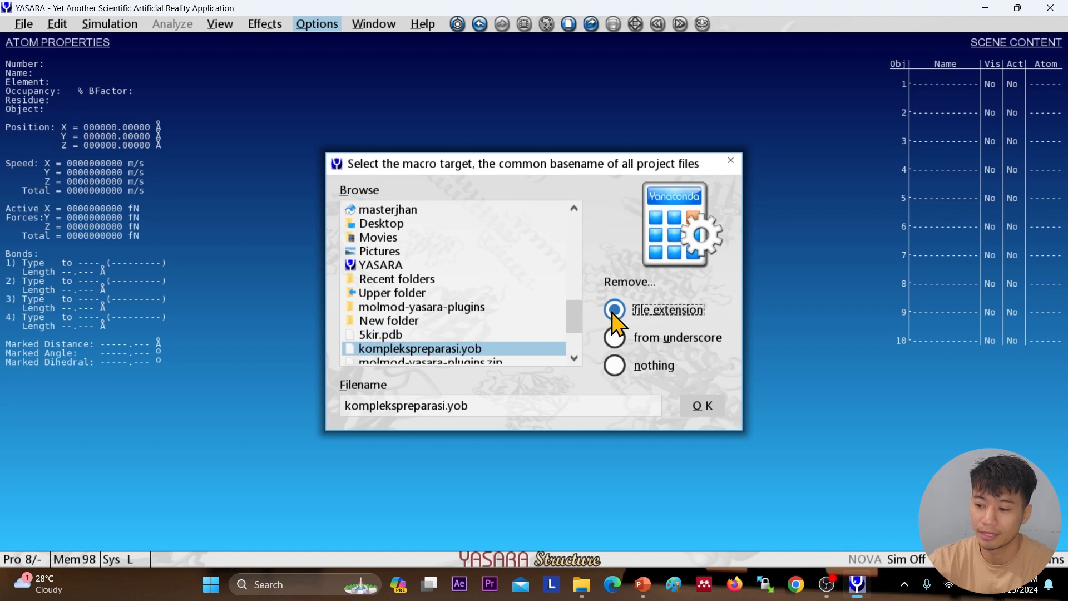
pyautogui.click(711, 410)
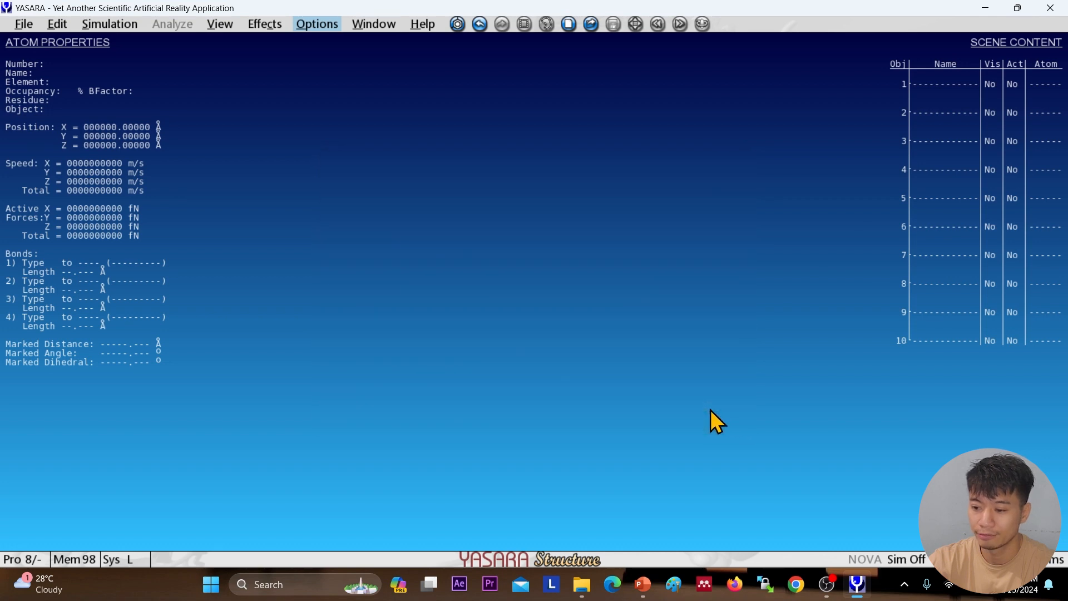
# Step: Run the molmod plugin's Penambatan ulang 100 kali redocking on the macro target
pyautogui.click(318, 25)
pyautogui.moveTo(326, 46)
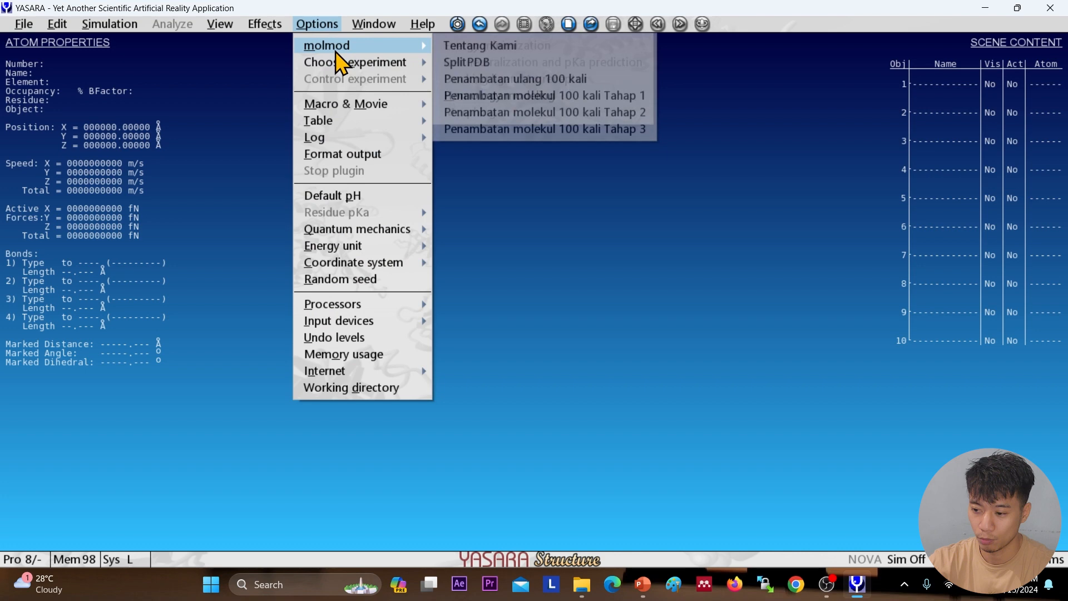
pyautogui.click(491, 80)
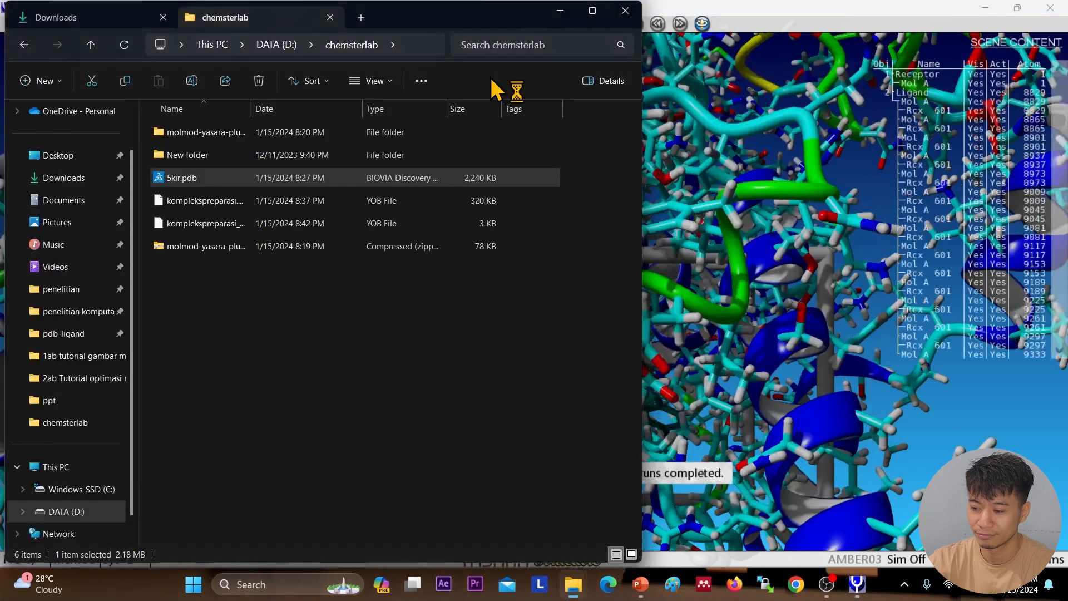
pyautogui.click(779, 25)
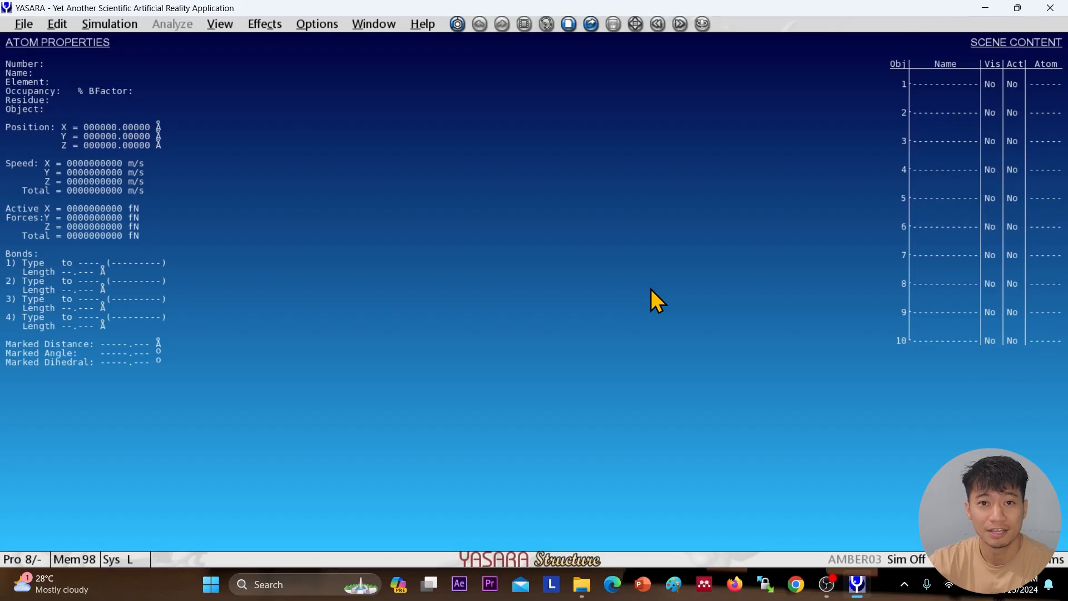
# Step: Review the redocking output in the console, and examine the first through last komplekspreparasi run folders in chemsterlab using File Explorer
pyautogui.press('`')
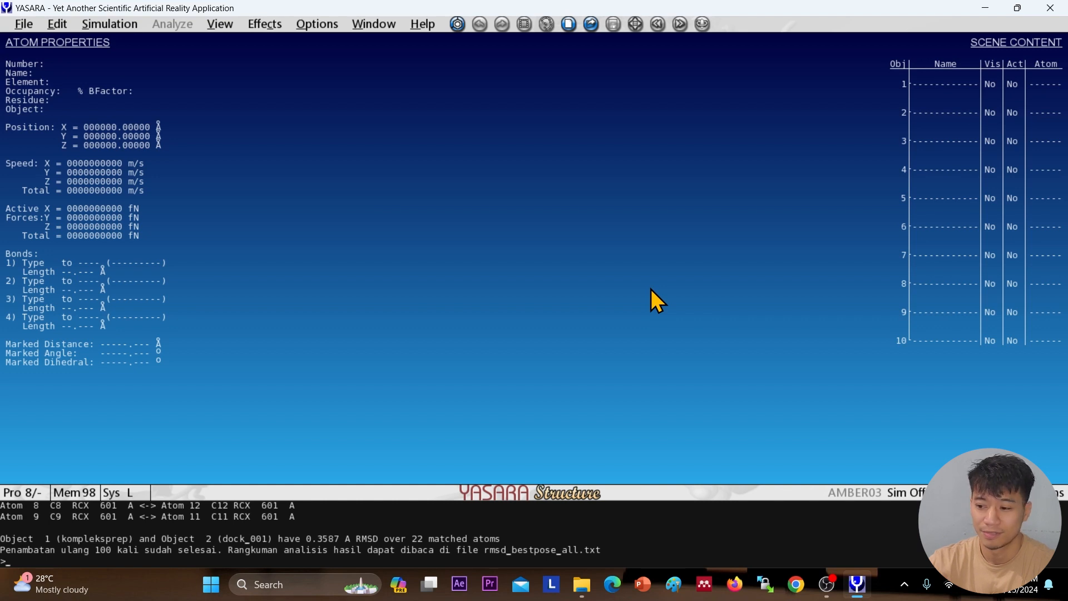
pyautogui.moveTo(581, 584)
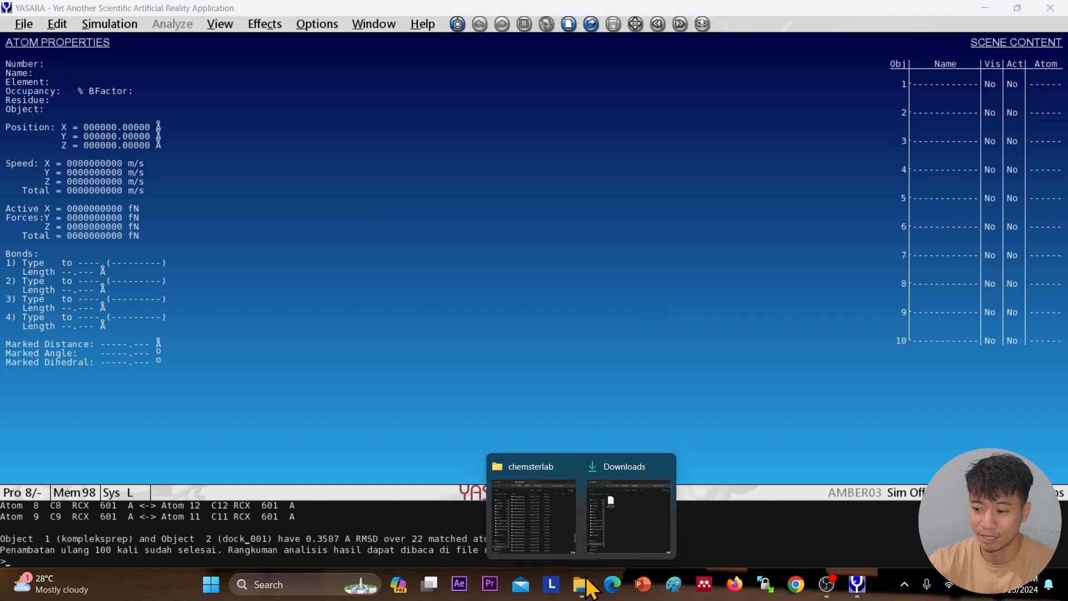
pyautogui.click(546, 504)
pyautogui.scroll(20, 515, 240)
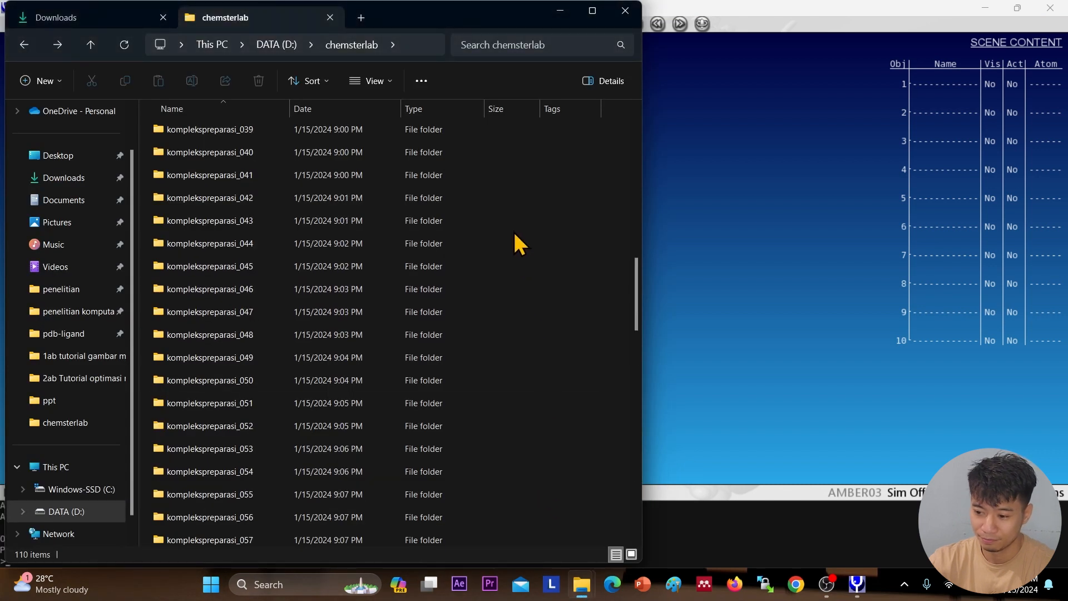
pyautogui.scroll(4, 517, 242)
pyautogui.click(256, 132)
pyautogui.moveTo(638, 172); pyautogui.dragTo(634, 543)
pyautogui.click(268, 309)
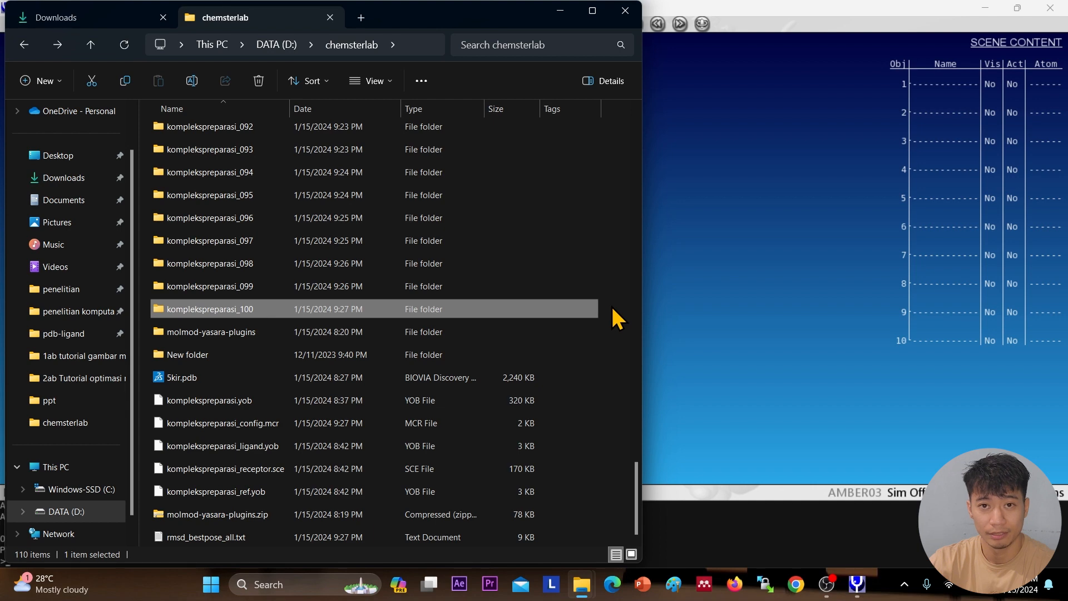
# Step: Open the komplekspreparasi_100 folder and examine its docking poses dock_001.yob through dock_020.yob and the dock.log file
pyautogui.doubleClick(245, 310)
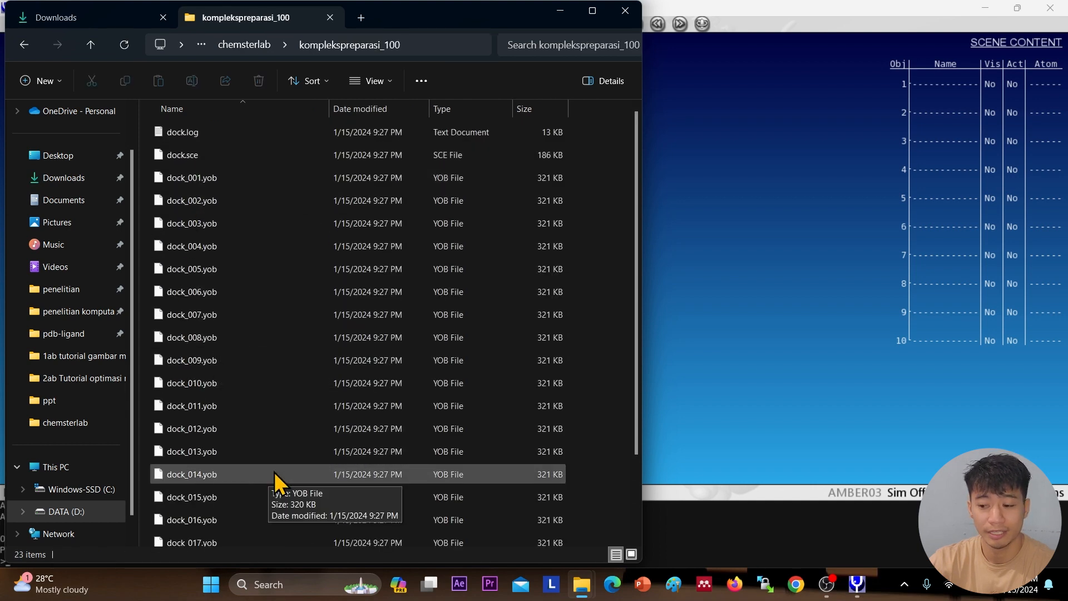
pyautogui.click(283, 182)
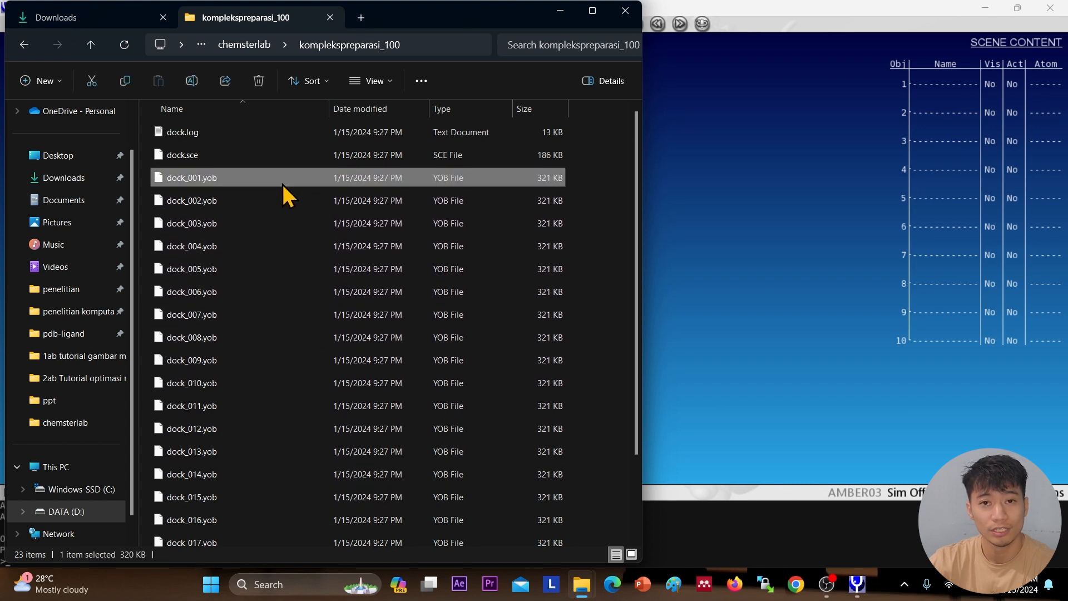
pyautogui.scroll(-2, 292, 228)
pyautogui.click(260, 513)
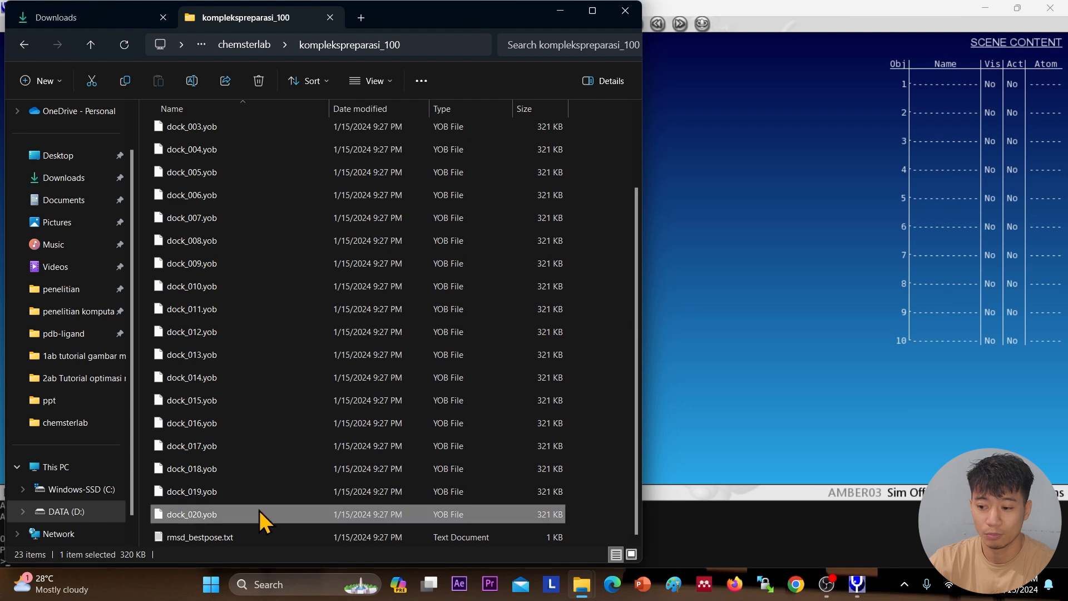
pyautogui.scroll(2, 259, 510)
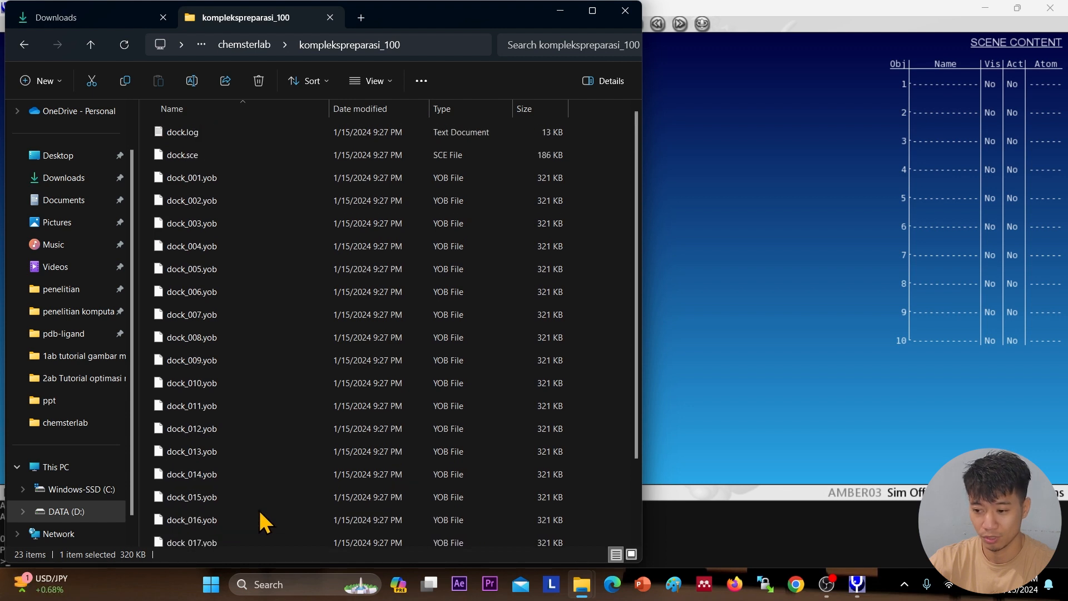
pyautogui.click(234, 138)
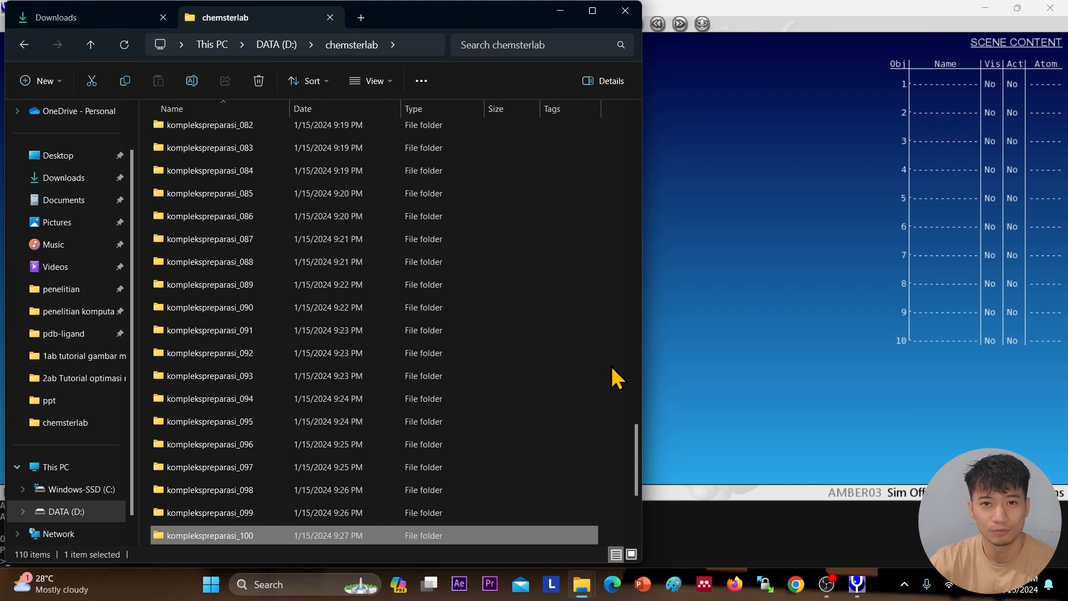
# Step: Open rmsd_bestpose_all.txt from the chemsterlab folder in a maximized Notepad window and examine the best-pose RMSD values of the redocking runs
pyautogui.scroll(-3, 611, 367)
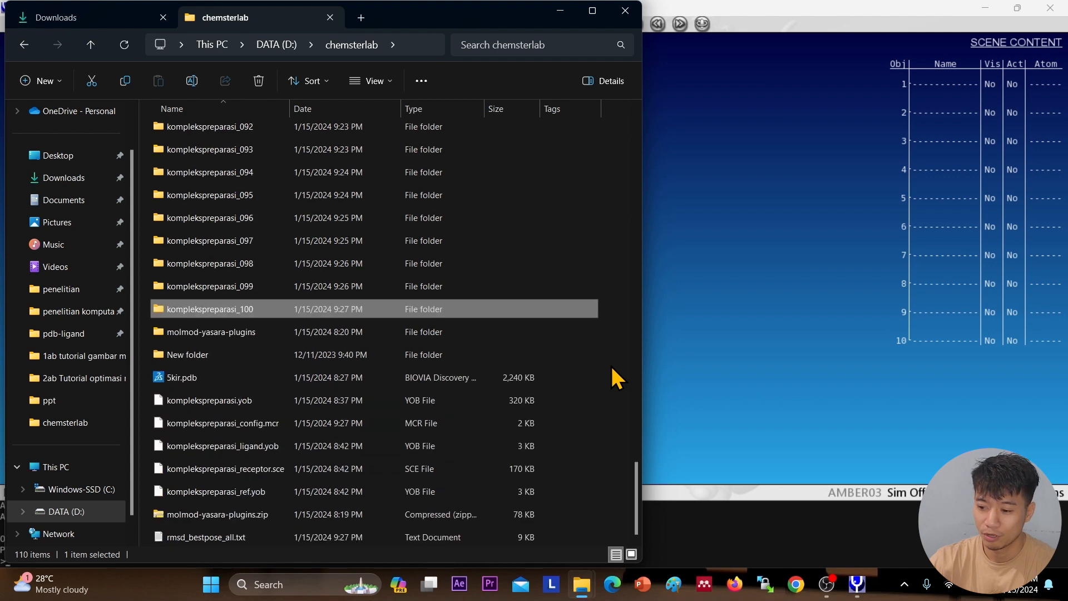
pyautogui.click(235, 538)
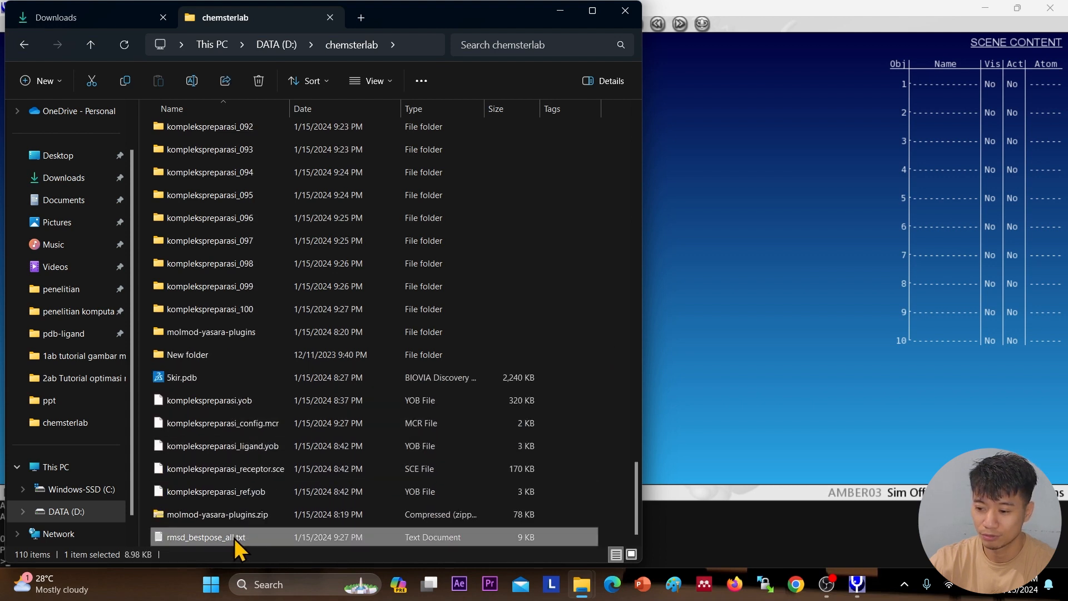
pyautogui.doubleClick(250, 539)
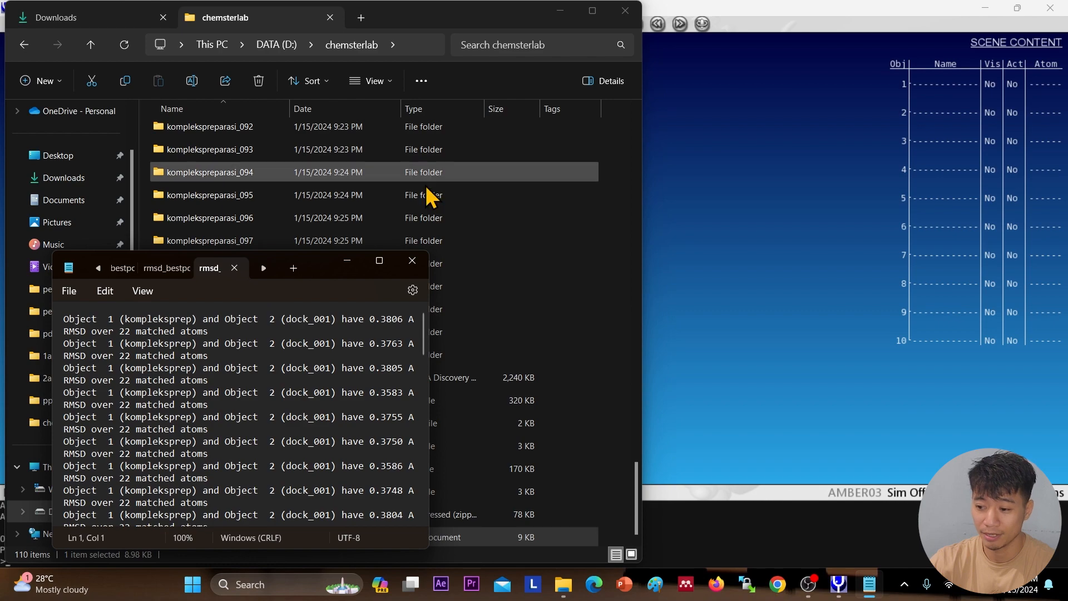
pyautogui.click(379, 260)
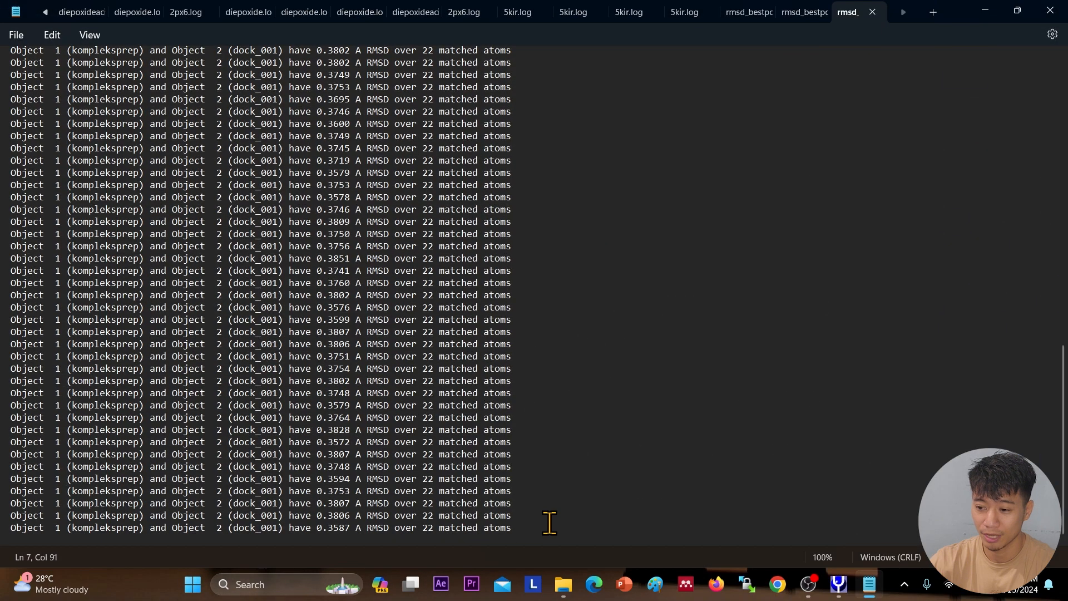
pyautogui.scroll(20, 547, 517)
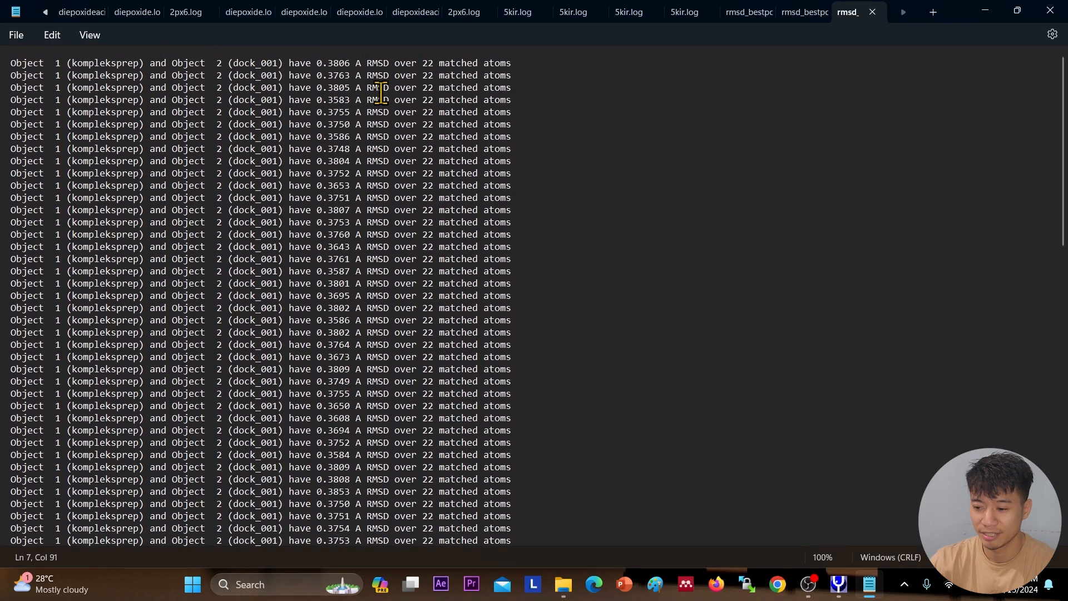
pyautogui.moveTo(322, 62); pyautogui.dragTo(354, 154)
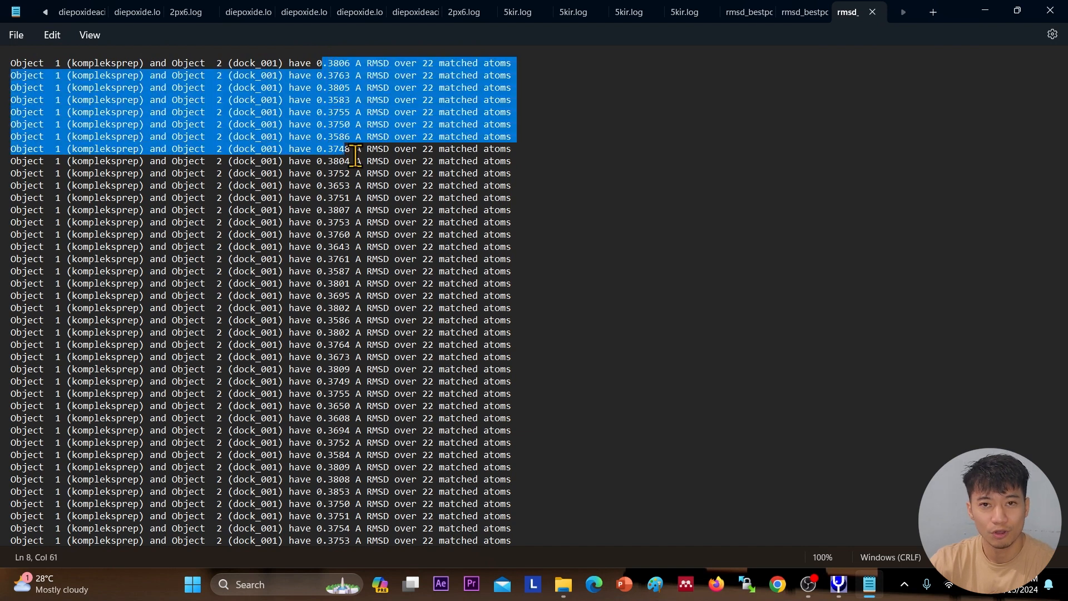